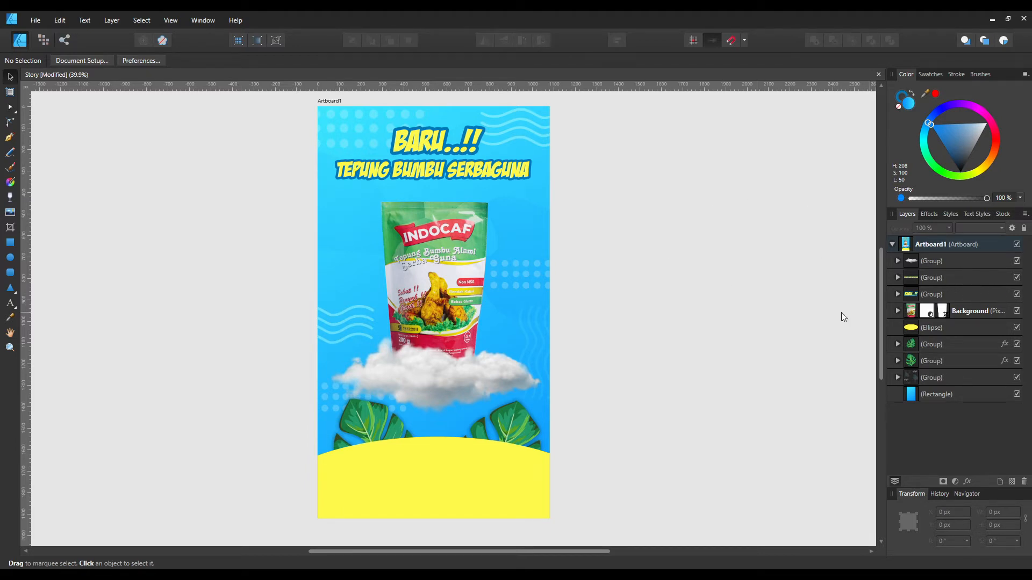
Hide all layers on the artboard except the product pouch to inspect it on its own
click(1017, 328)
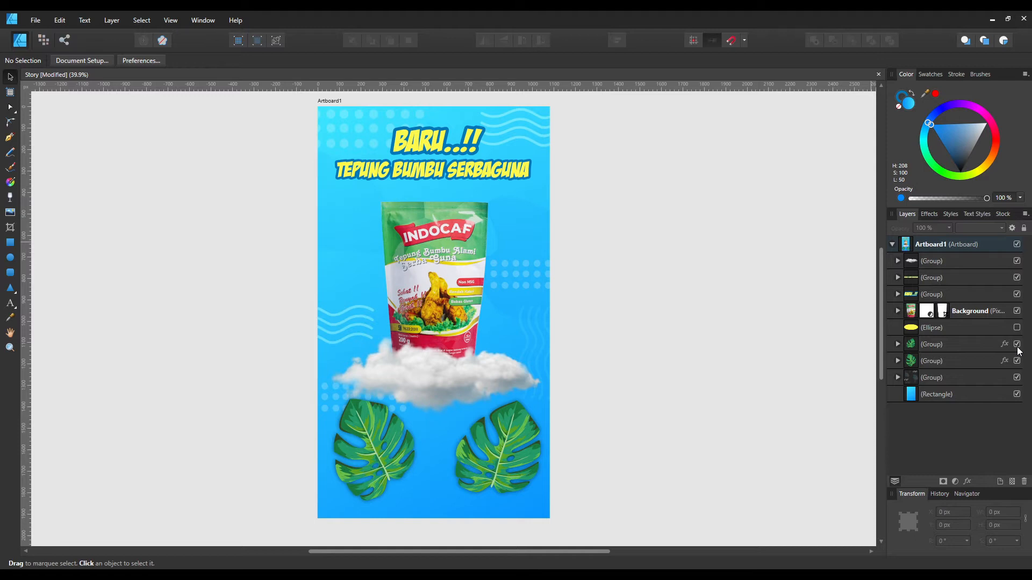
click(1017, 345)
click(1016, 361)
click(1017, 378)
click(1017, 395)
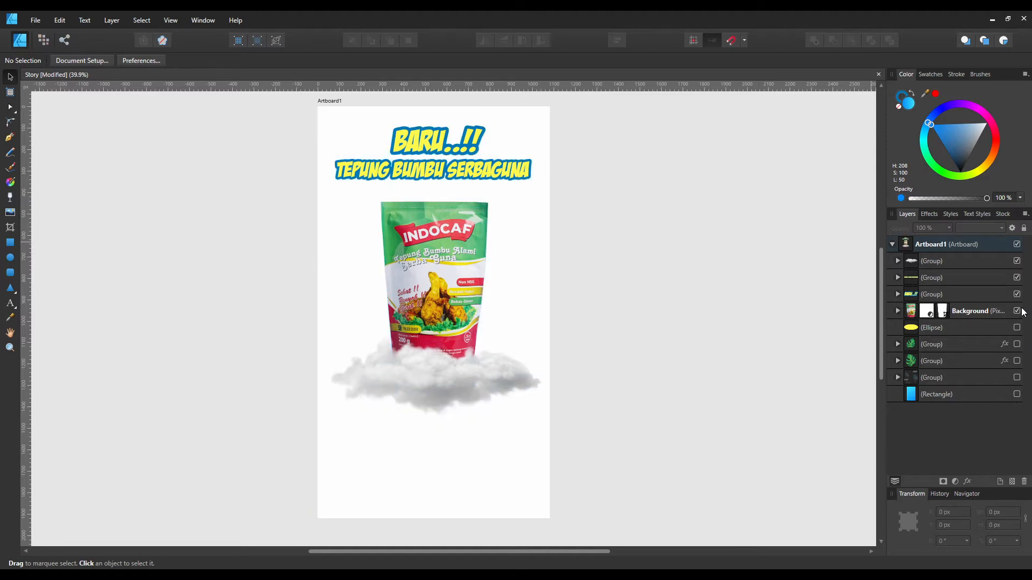
click(1017, 295)
click(1017, 278)
click(1017, 261)
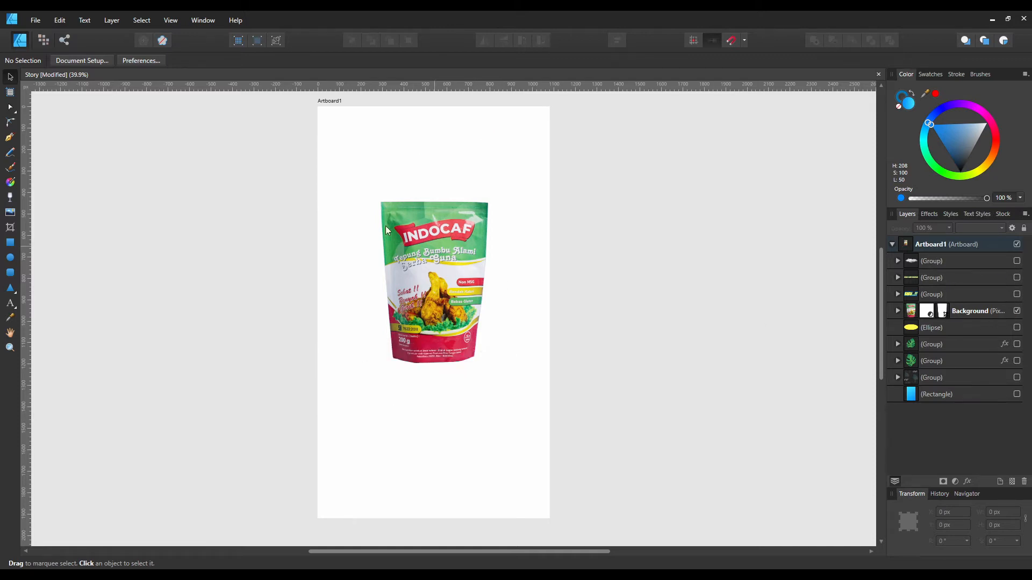
drag(340, 183, 547, 471)
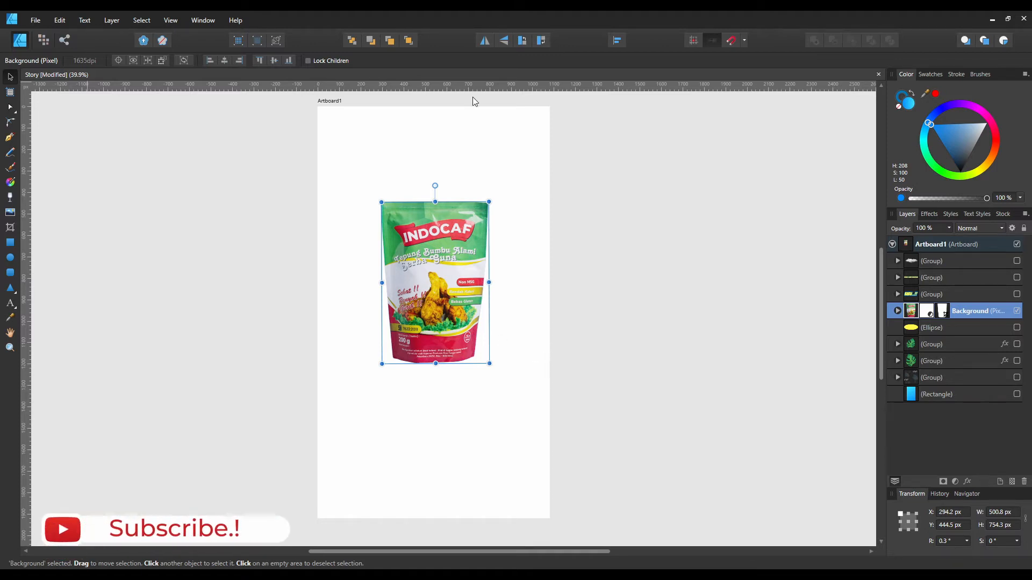
click(777, 306)
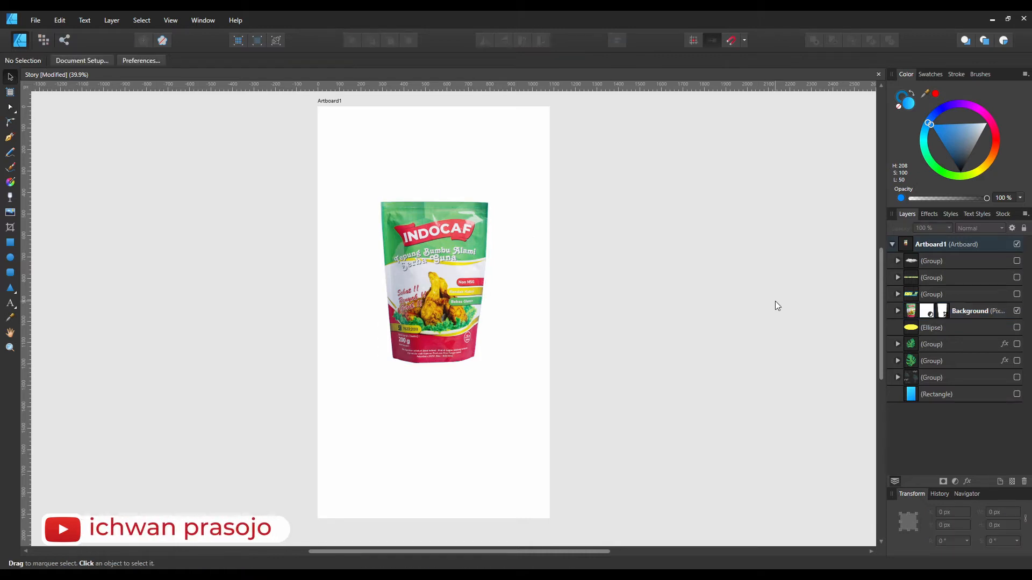
Hide the product pouch and view the yellow ellipse and the leaf group each on its own
click(1017, 327)
click(1017, 311)
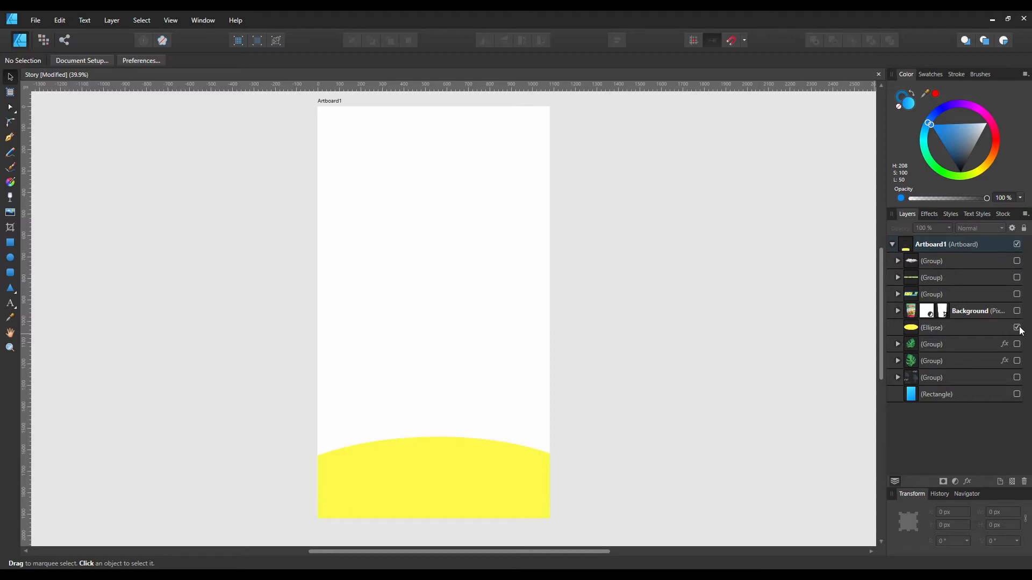
click(1017, 328)
click(1017, 344)
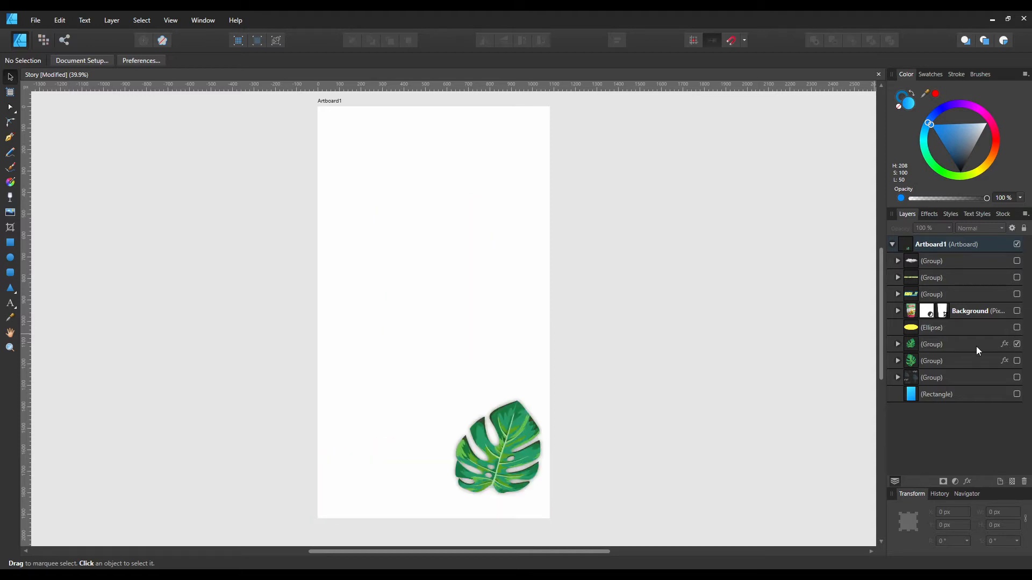
click(1017, 344)
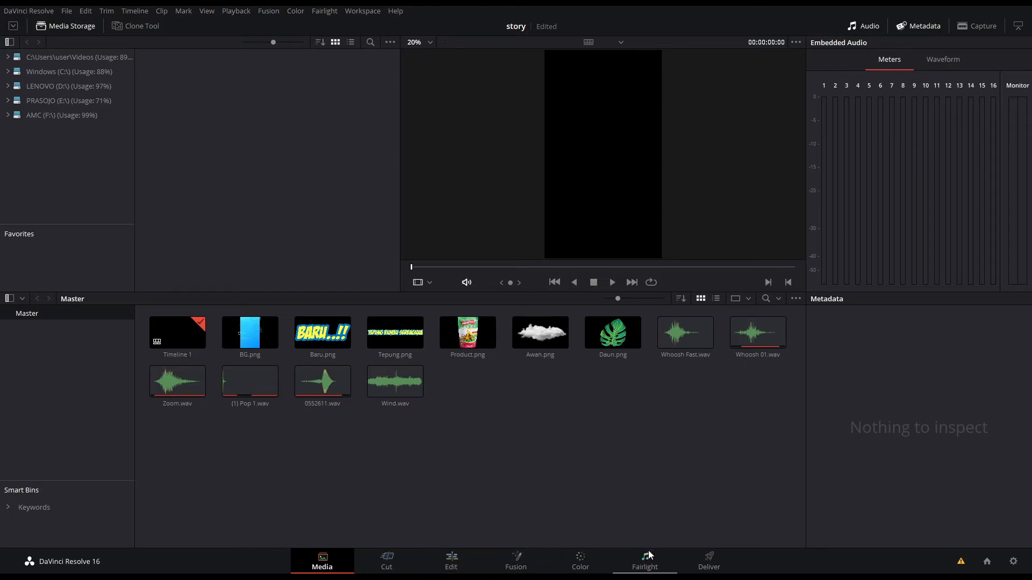
Switch to DaVinci Resolve and play the finished Timeline 1 animation from the start on the Cut page
click(387, 561)
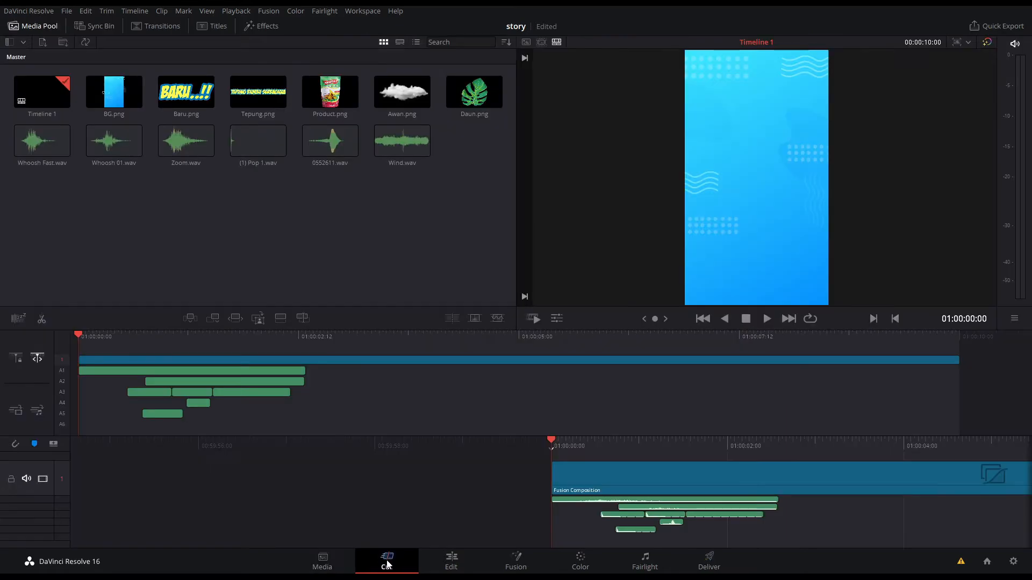
drag(198, 346, 61, 368)
drag(125, 347, 66, 351)
key(space)
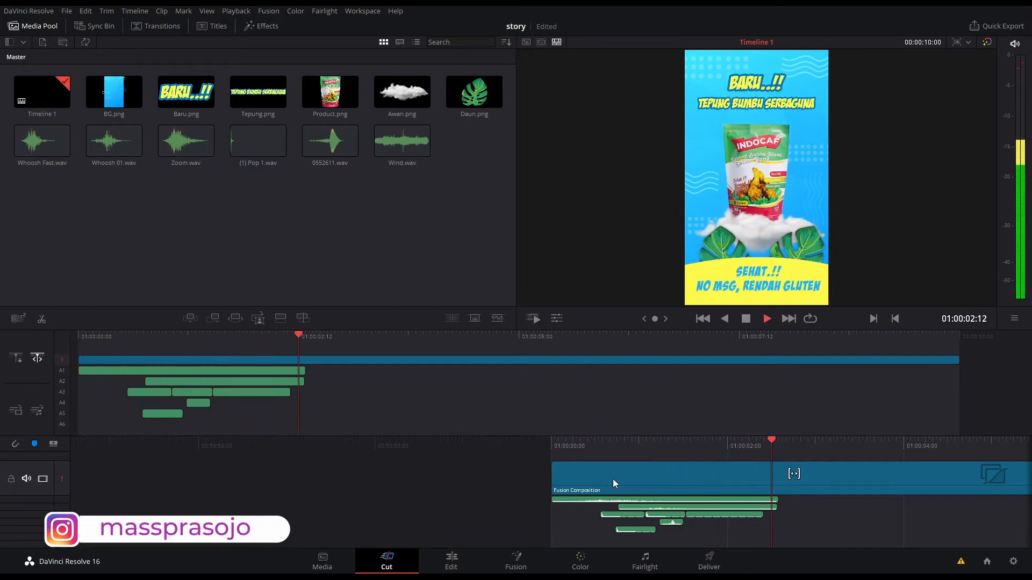
key(space)
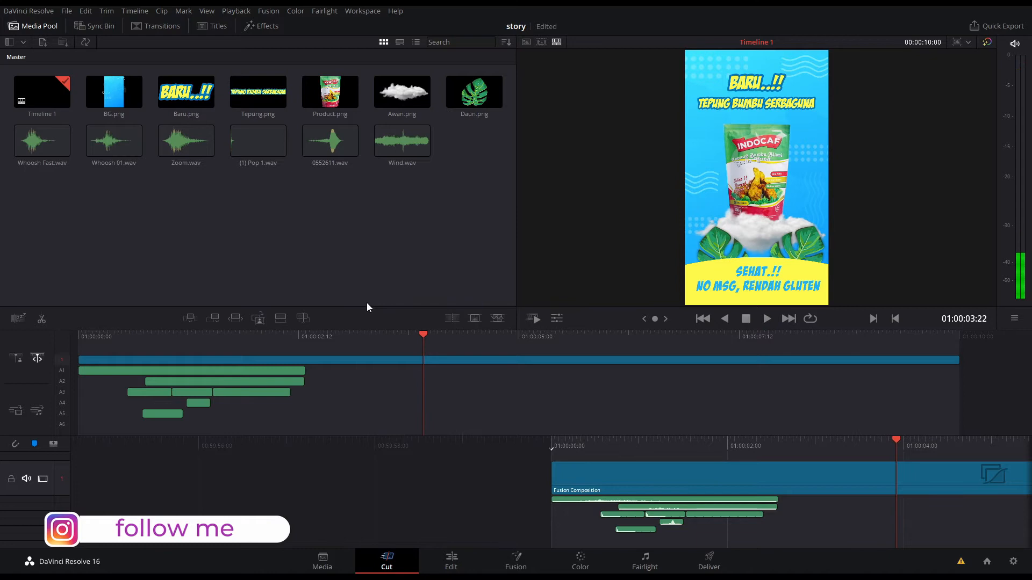
On the Edit page, add a Fusion Composition at the start of video track V1 in the empty Story IG timeline
click(460, 568)
key(Home)
mouse_move(104, 412)
mouse_down()
mouse_move(149, 419)
mouse_move(98, 416)
mouse_up()
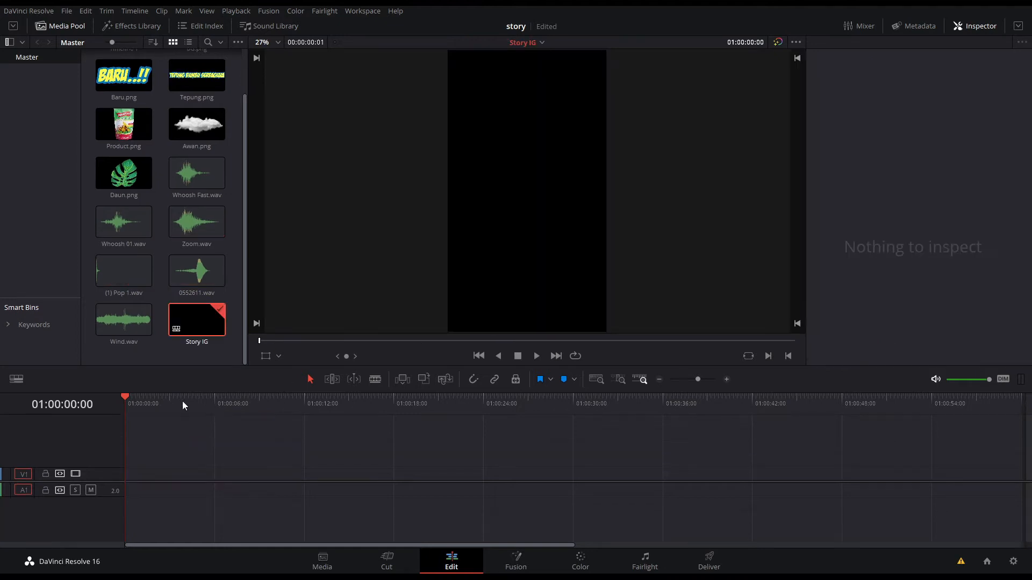
scroll(534, 238, down, 5)
scroll(536, 241, up, 3)
scroll(536, 241, down, 1)
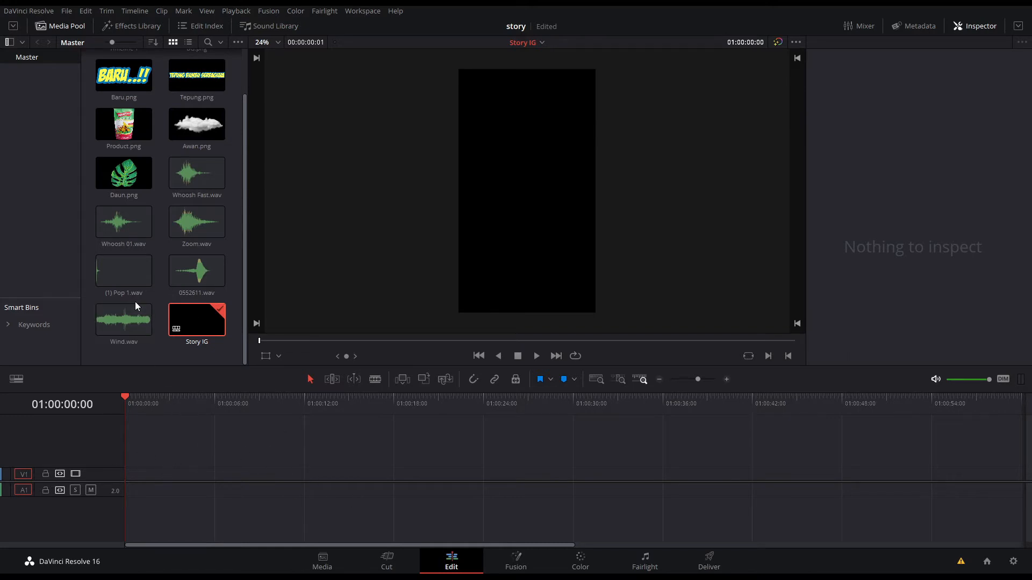
click(123, 27)
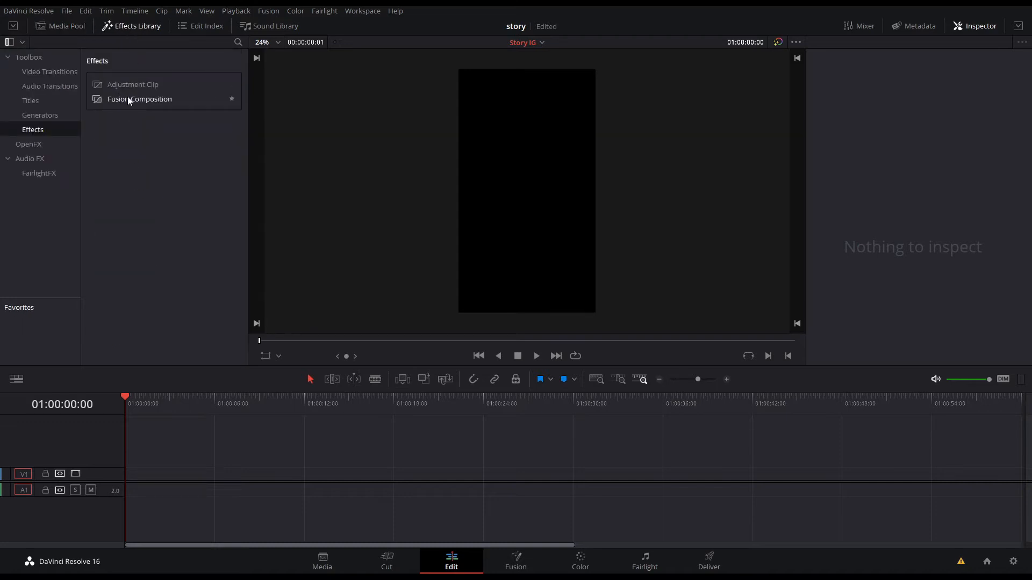
drag(137, 99, 129, 478)
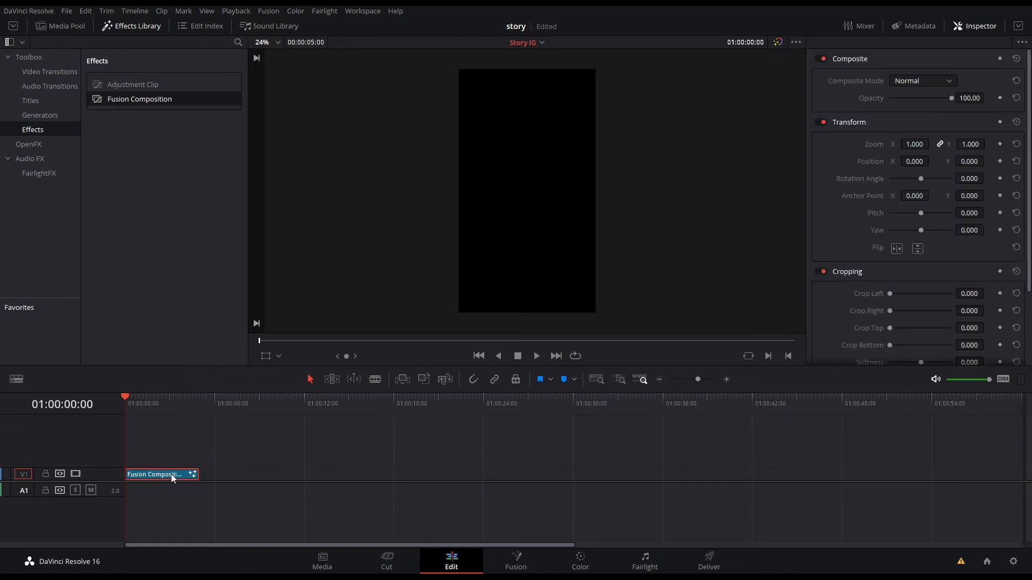
Extend the Fusion Composition clip to about 6 seconds and open it on the Fusion page
drag(197, 476, 213, 481)
drag(144, 414, 90, 411)
click(174, 476)
click(516, 533)
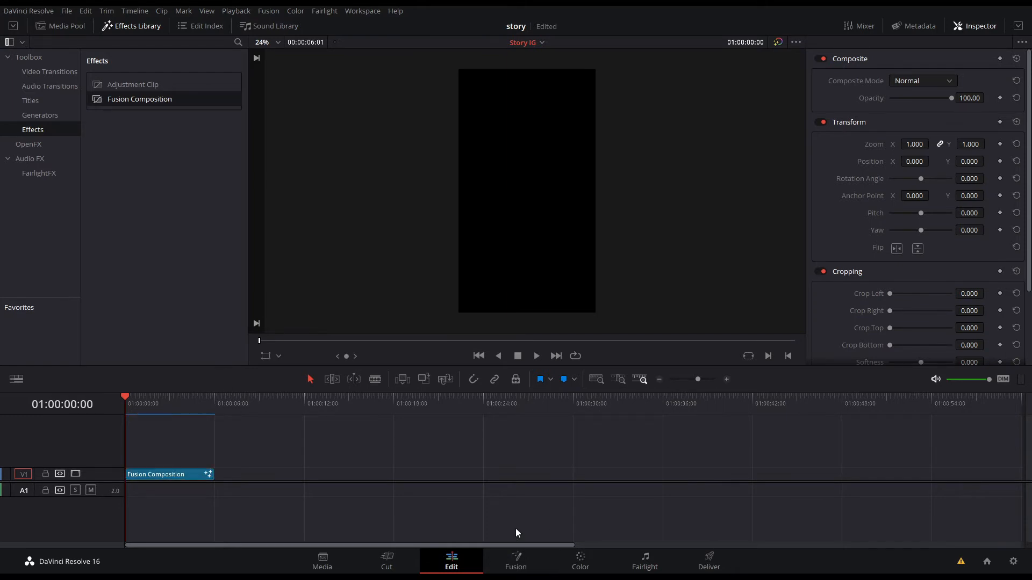
click(521, 564)
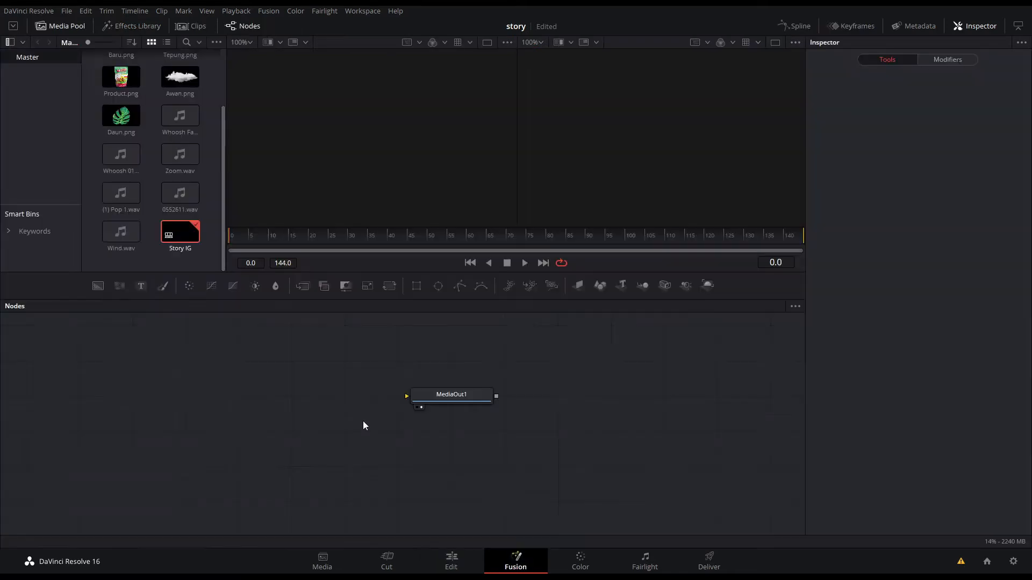
Add a Background node feeding MediaOut1 and set its alpha to 0.0
drag(465, 402, 678, 437)
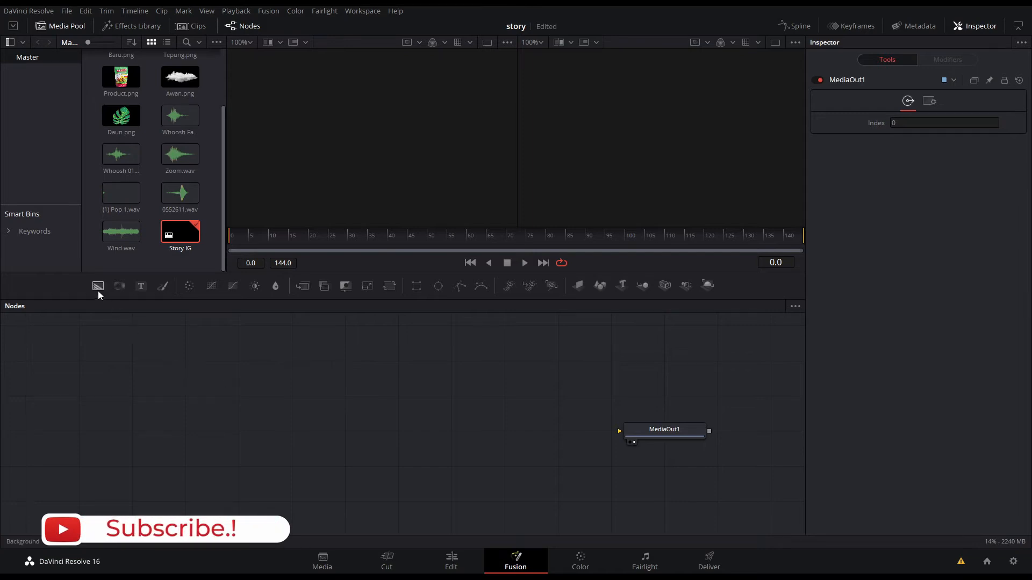
drag(98, 291, 636, 426)
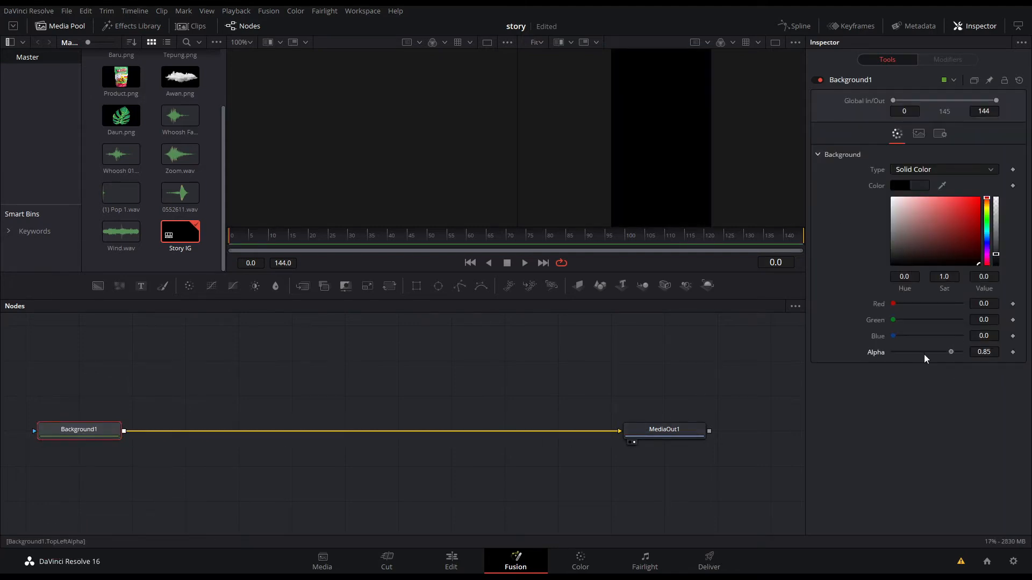
drag(955, 353, 893, 353)
click(173, 277)
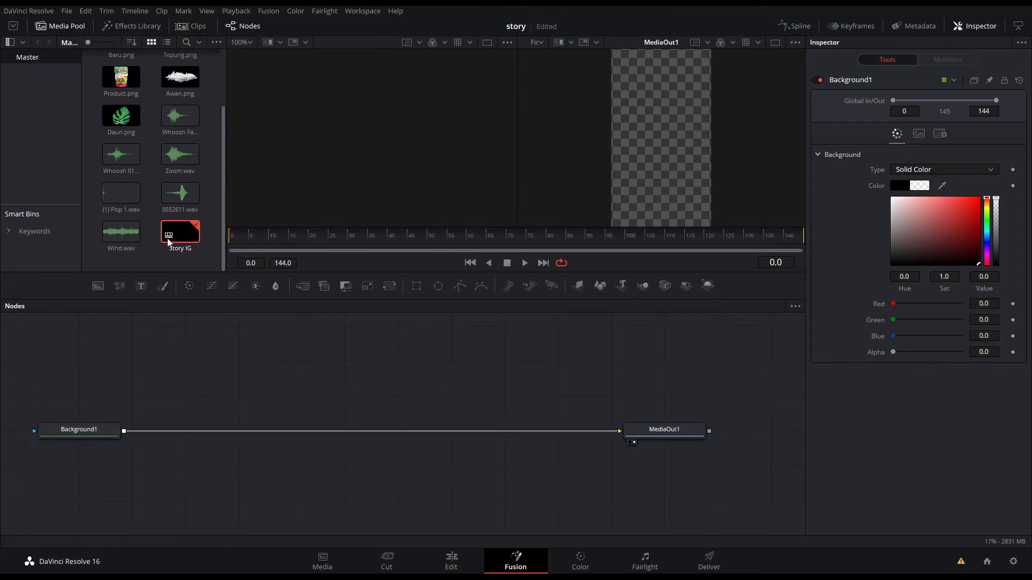
Add BG.png to the node graph and merge it over Background1
scroll(161, 183, up, 2)
drag(178, 75, 190, 337)
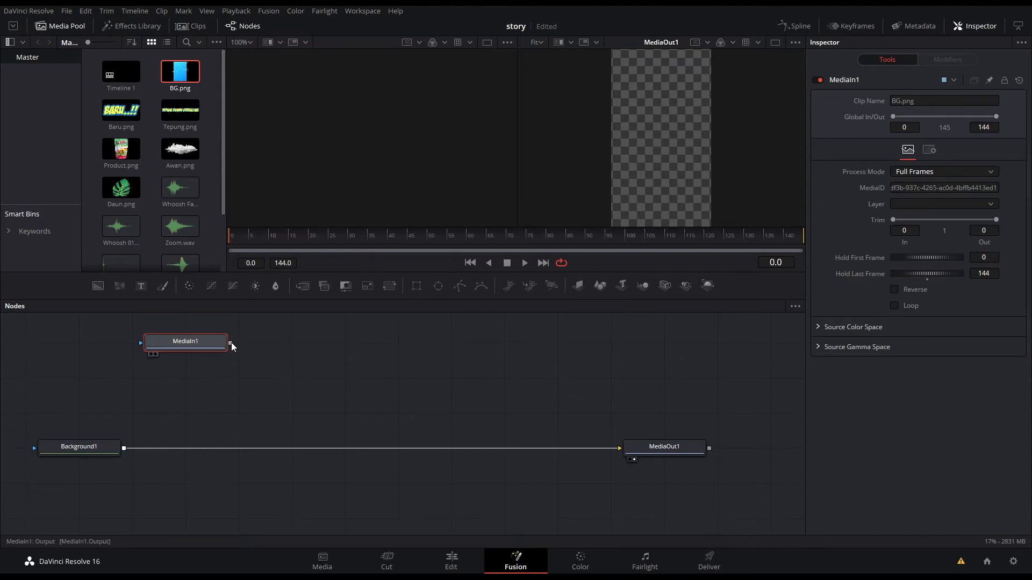
drag(231, 344, 124, 448)
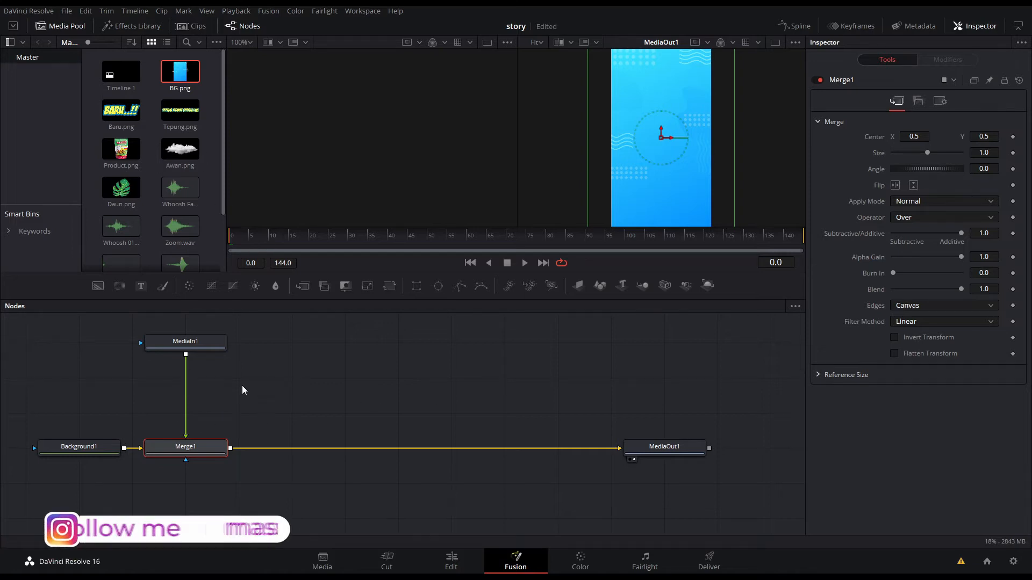
scroll(664, 163, down, 3)
scroll(663, 164, up, 3)
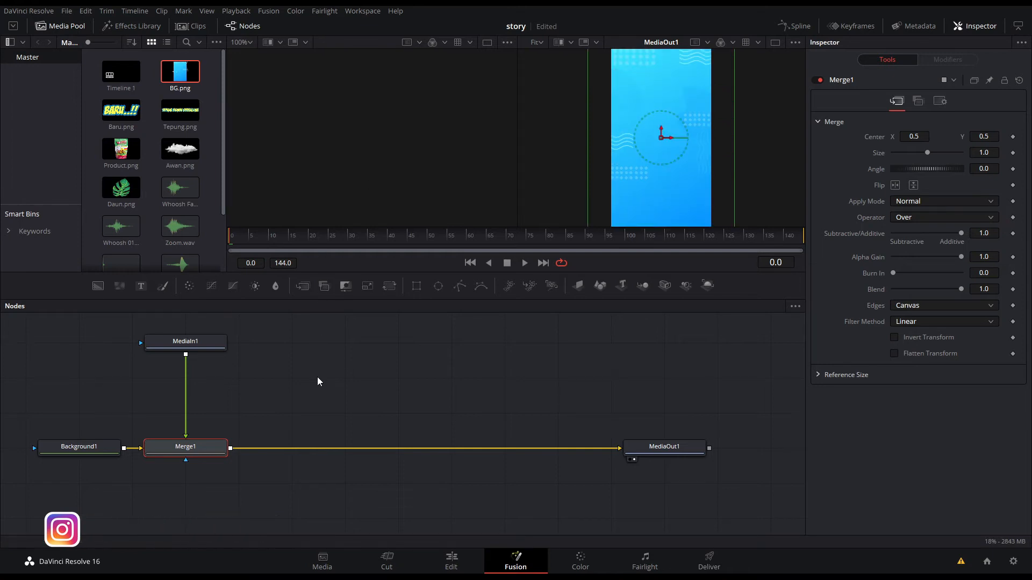
Place the BG.png media node just above Merge1 and rename it BG
click(198, 347)
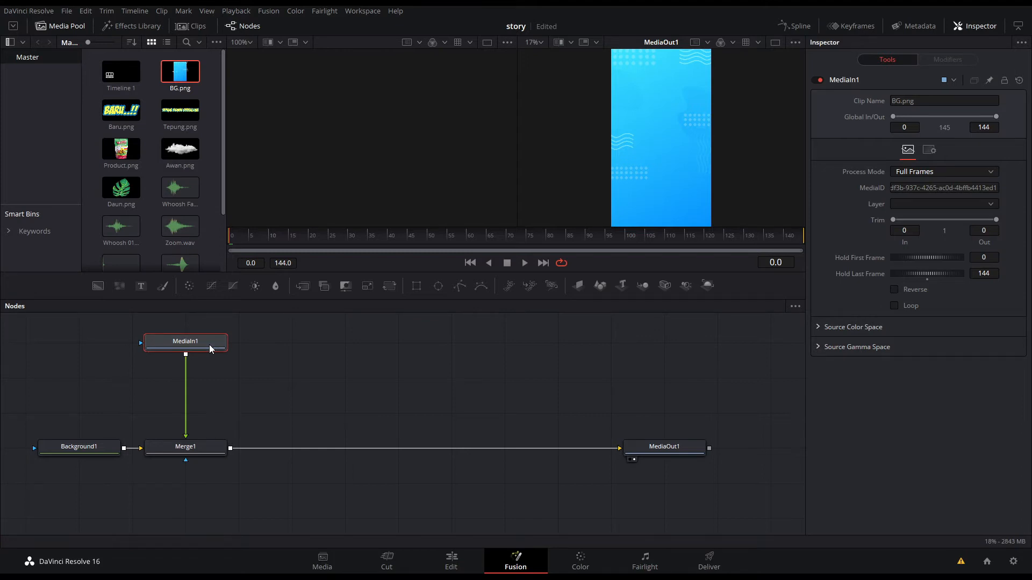
drag(203, 347, 205, 411)
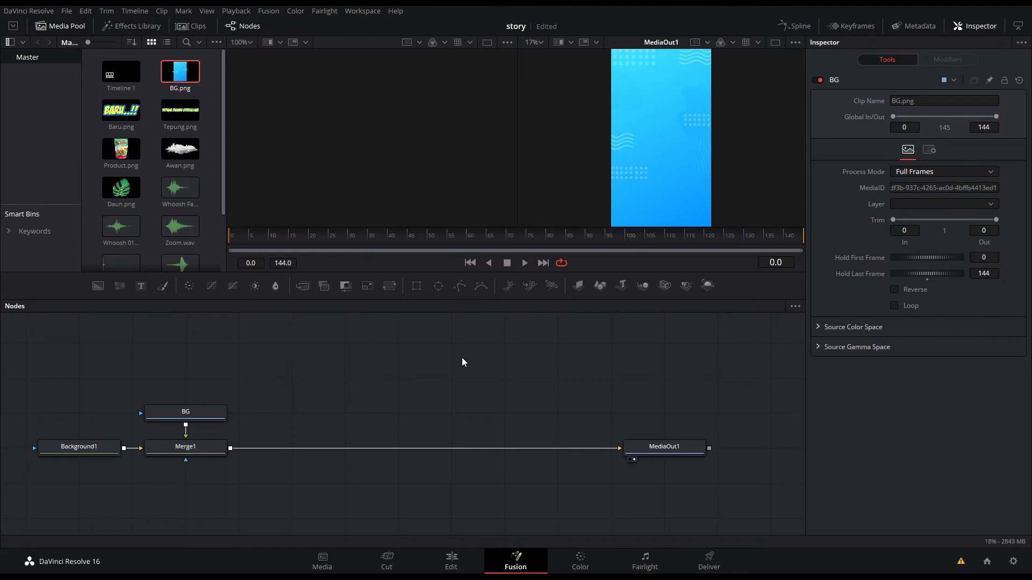
drag(410, 379, 319, 414)
drag(230, 421, 327, 387)
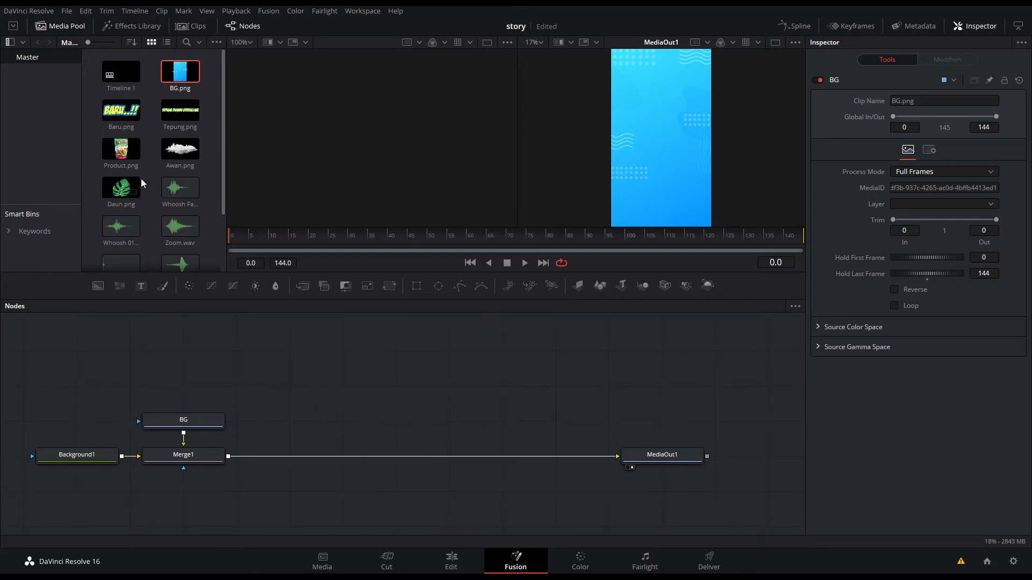
Add Product.png to the node graph and rename its node Produk
drag(129, 153, 284, 349)
click(293, 355)
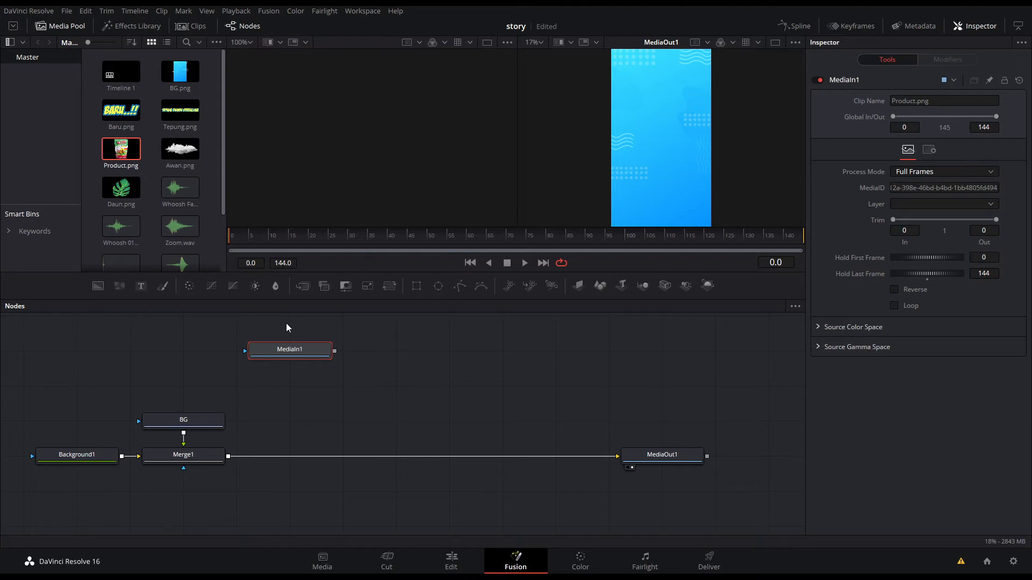
key(F2)
text(Produk)
key(Return)
Add Awan.png beside the Produk node and rename its node Awan
drag(179, 150, 391, 348)
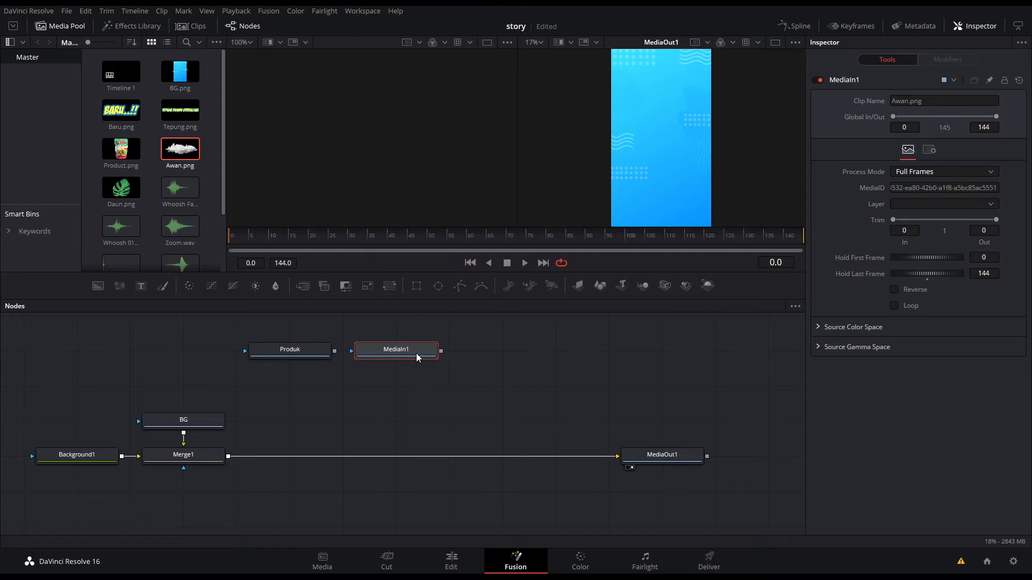
key(F2)
text(Awan)
key(Return)
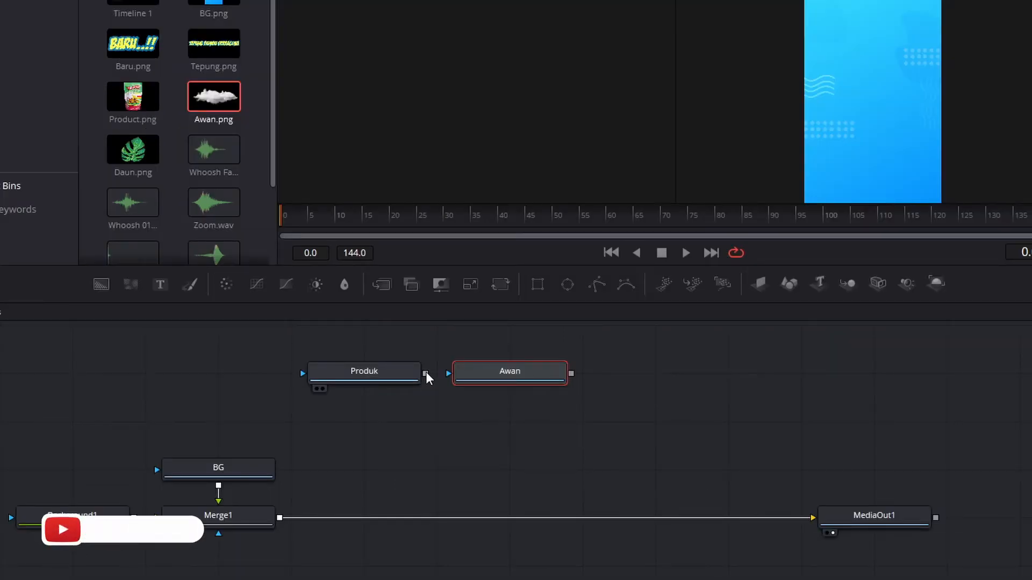
Add a Transform node to both Produk and Awan, placing each directly beneath its source node
click(387, 375)
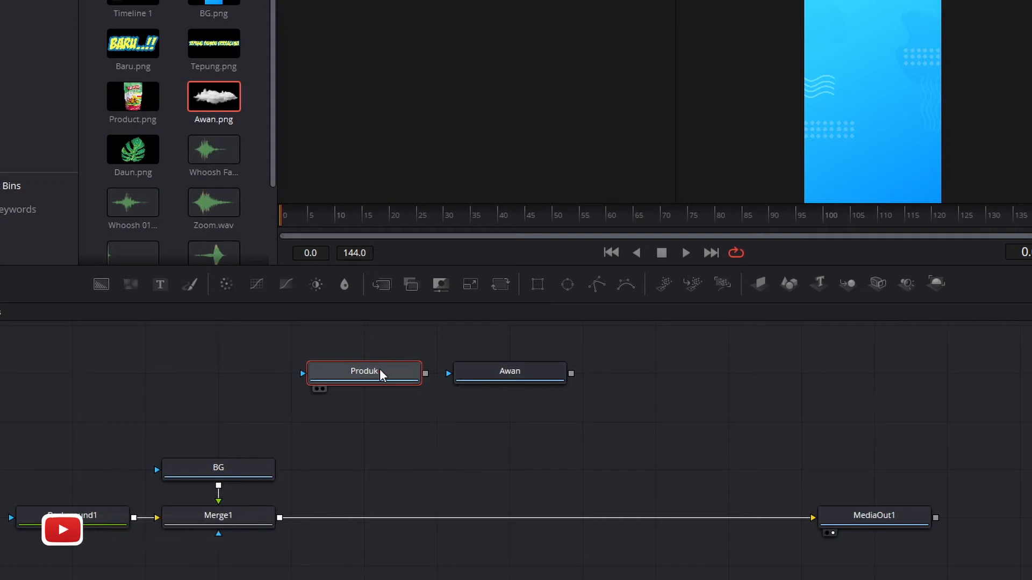
click(500, 284)
drag(525, 370, 378, 420)
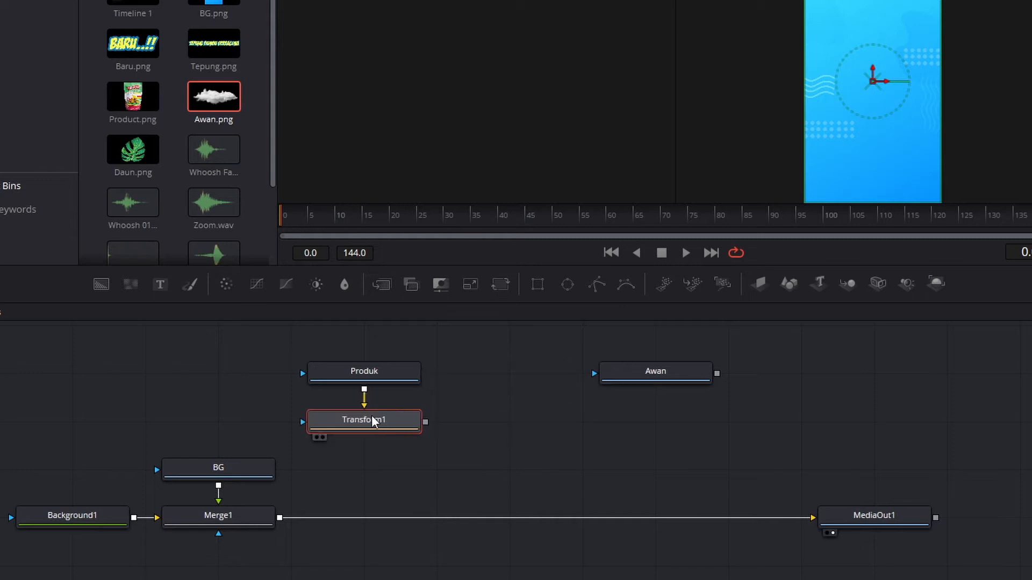
drag(628, 382, 542, 388)
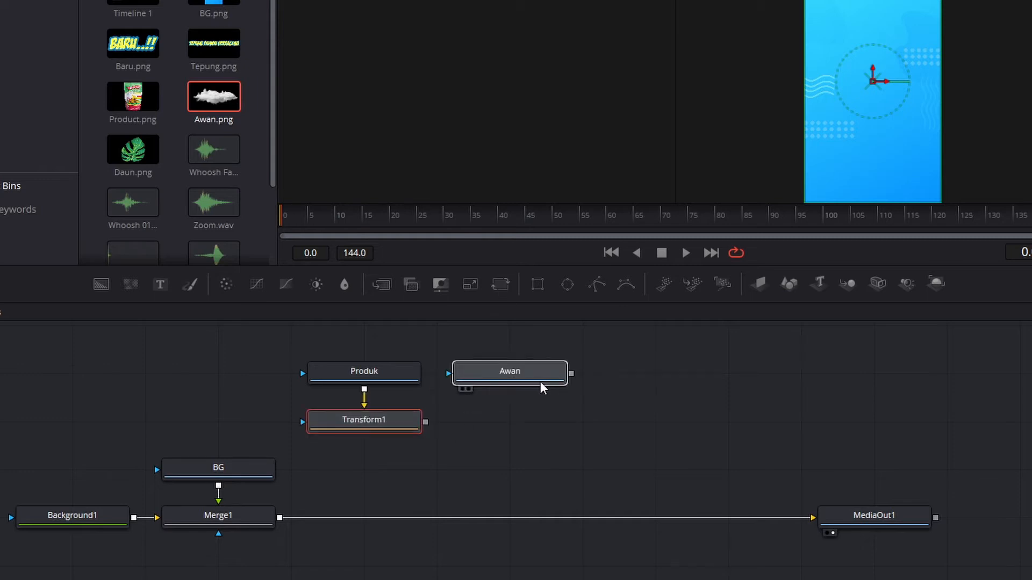
click(499, 286)
drag(634, 376, 484, 423)
click(599, 421)
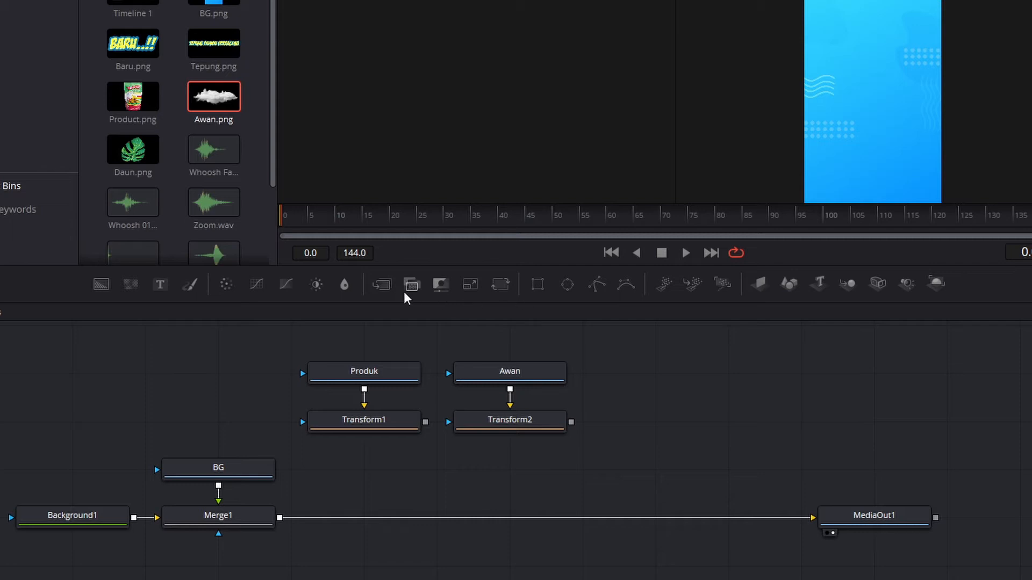
Merge the Awan transform over the Produk transform, and merge that result over Merge1's output ahead of MediaOut1
click(386, 286)
drag(663, 421, 444, 469)
drag(426, 423, 377, 472)
drag(573, 424, 377, 472)
drag(437, 487, 289, 529)
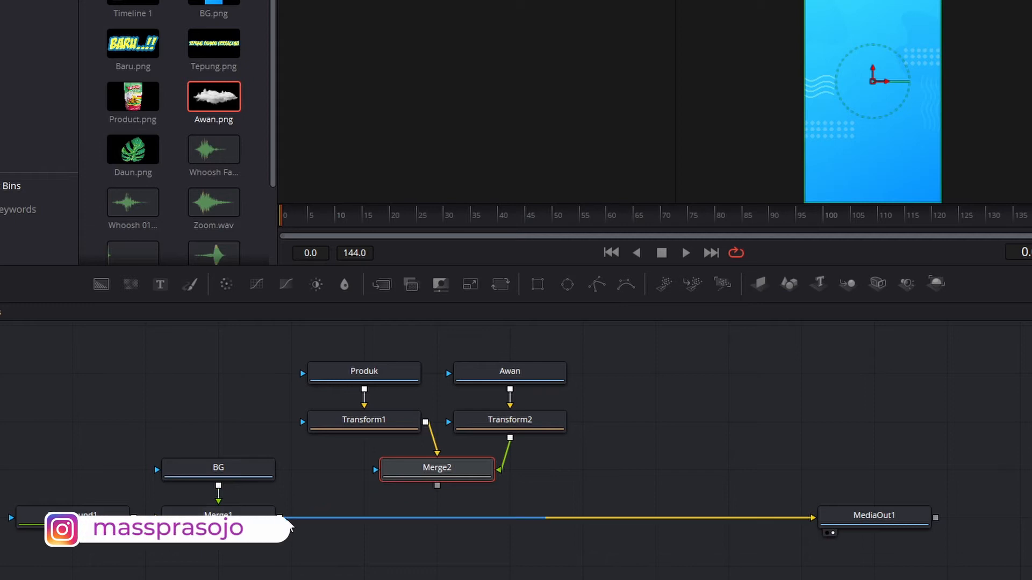
drag(437, 486, 376, 518)
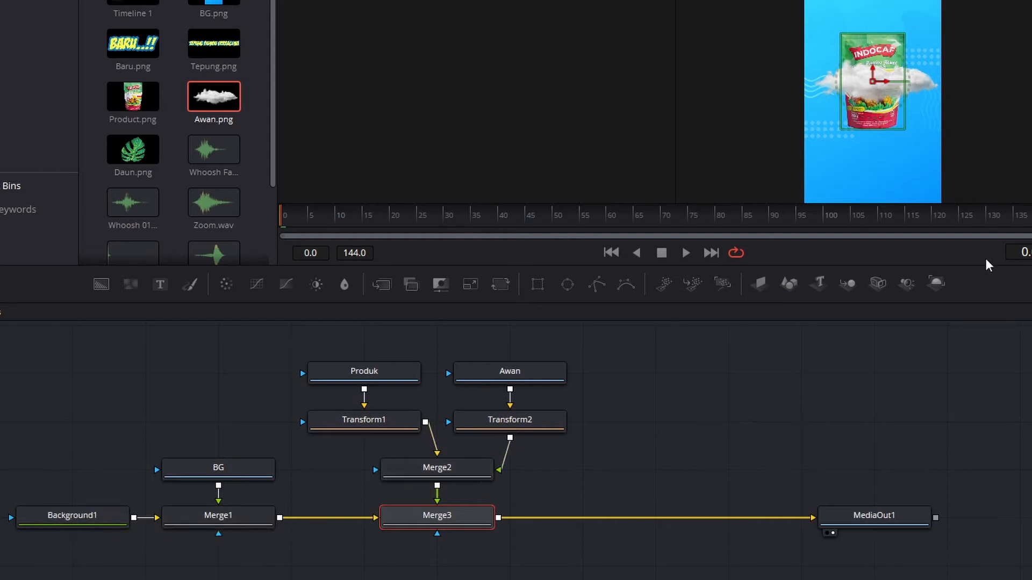
Display Merge2 in the first viewer and examine its frame extent, comparing it with the MediaOut1 output and the nodes feeding it
click(454, 472)
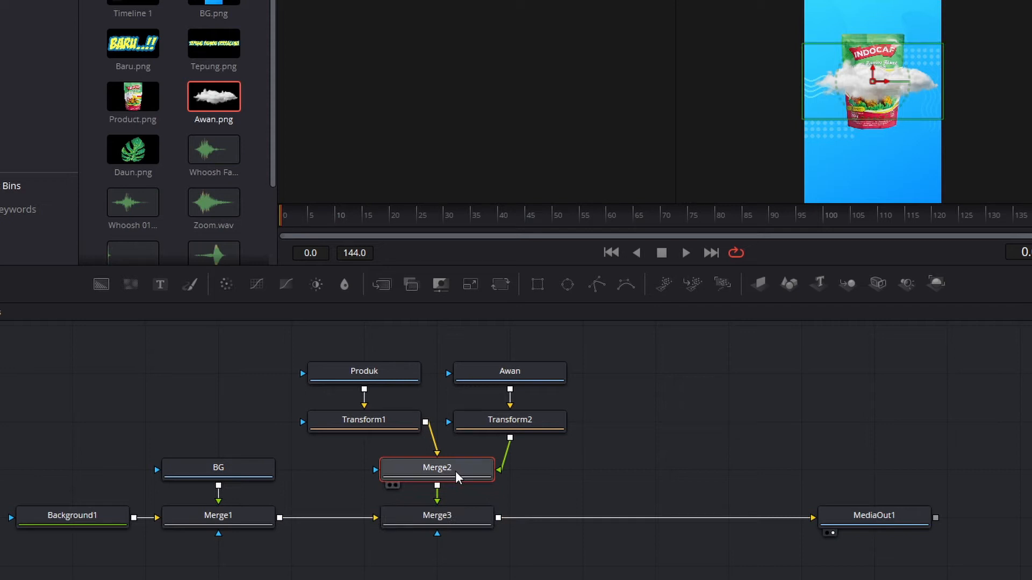
key(1)
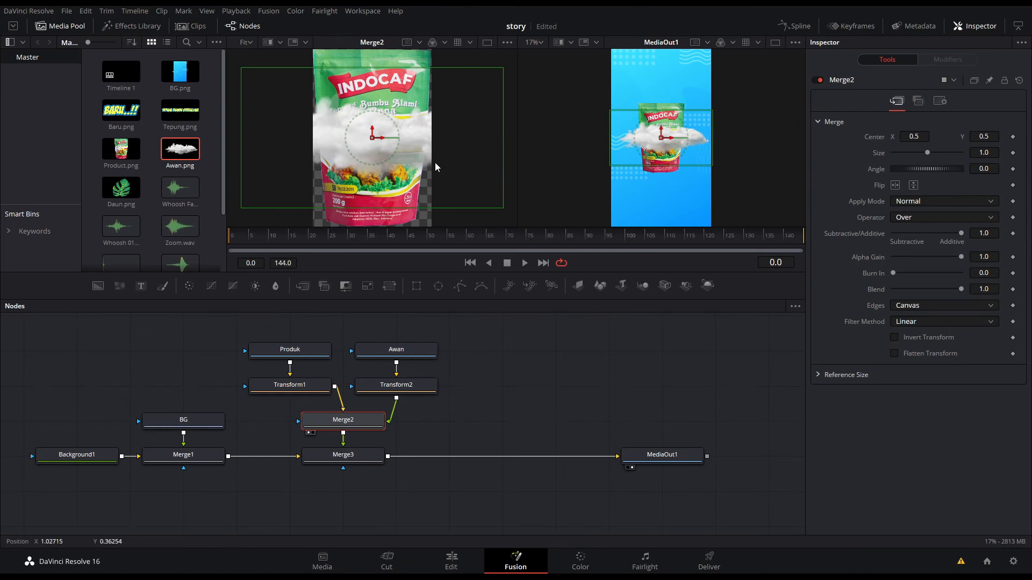
scroll(435, 163, down, 3)
scroll(435, 164, up, 4)
drag(466, 331, 266, 394)
scroll(437, 141, down, 3)
scroll(437, 141, up, 3)
click(504, 389)
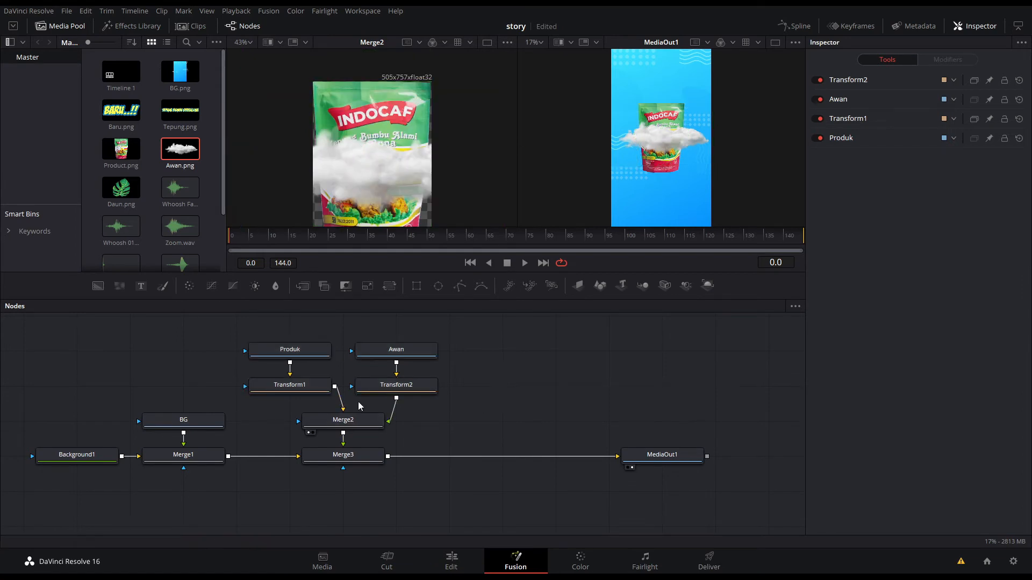
click(670, 461)
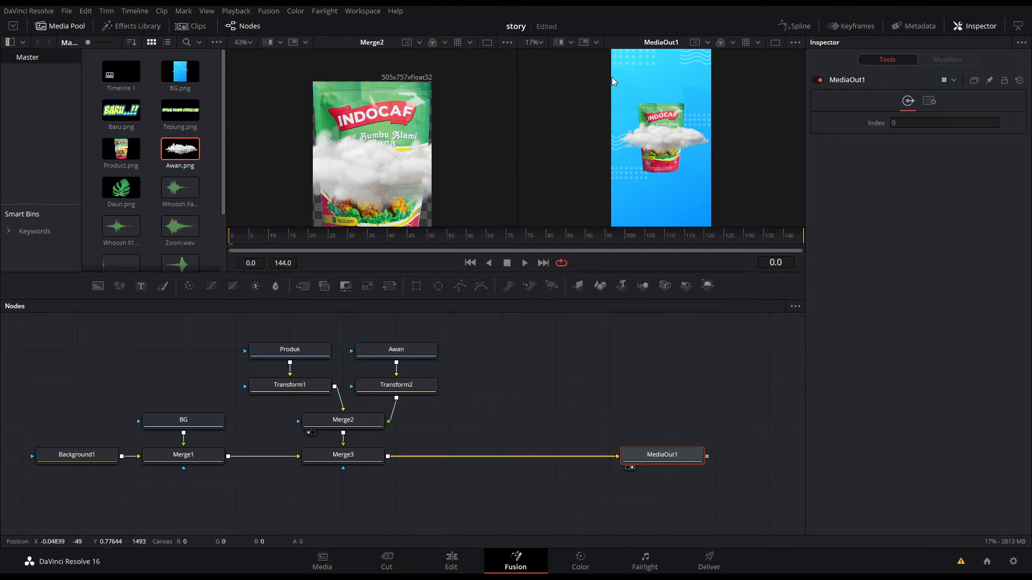
click(465, 411)
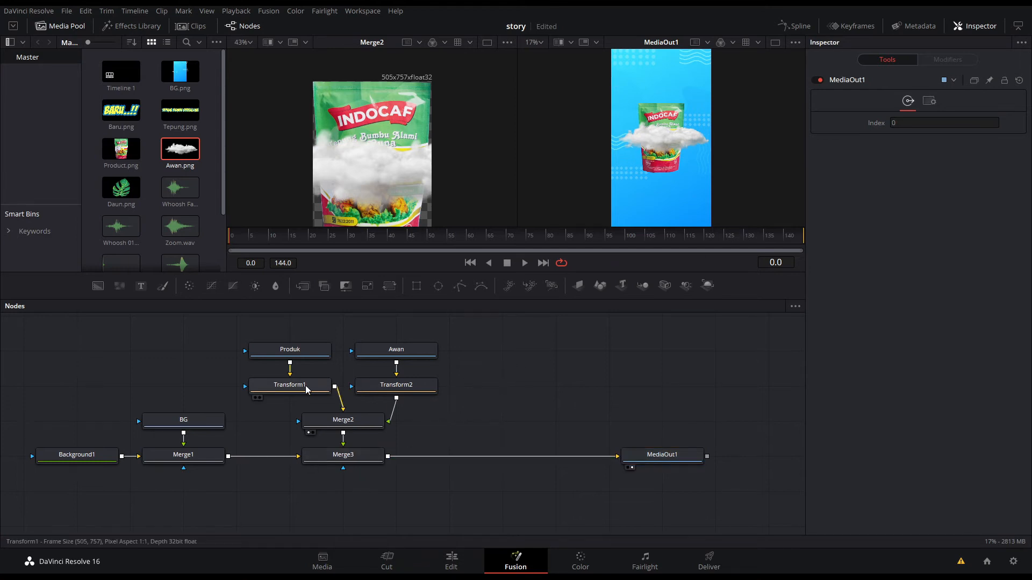
click(290, 385)
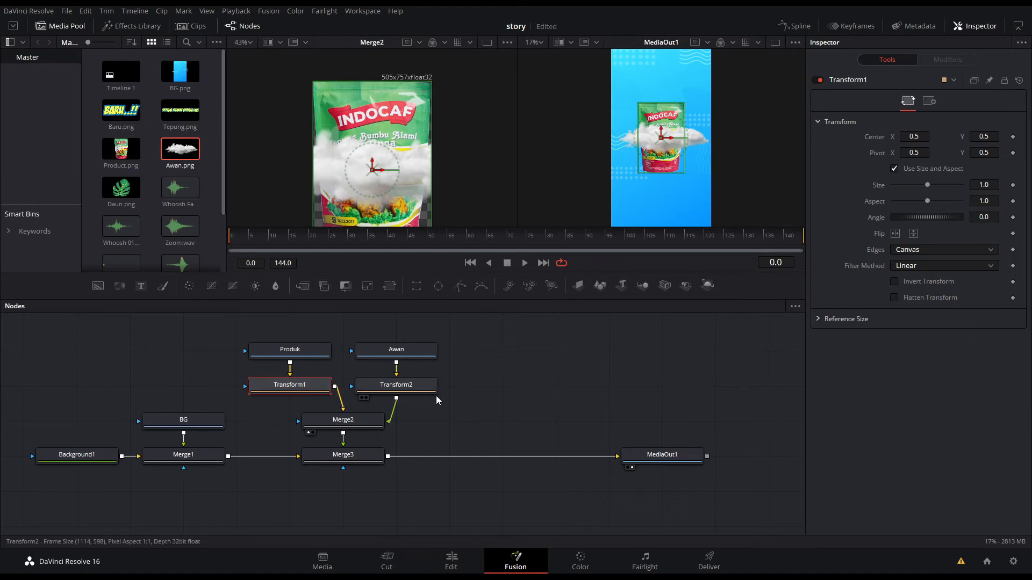
At frame 10, lower the cloud with Transform2 to Center Y 0.005299, at the product's base, and keyframe its Center
click(422, 385)
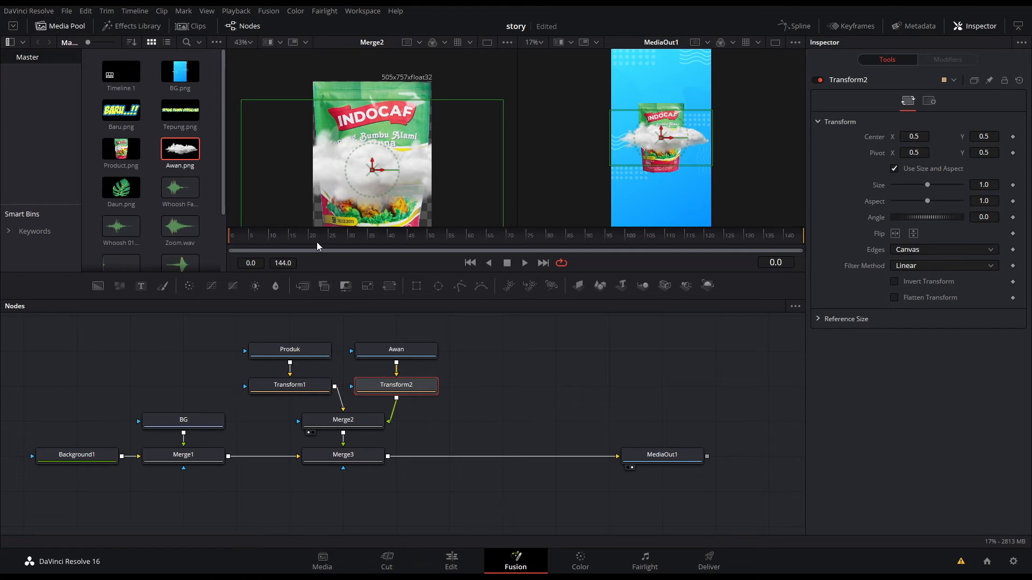
click(271, 237)
drag(661, 138, 661, 160)
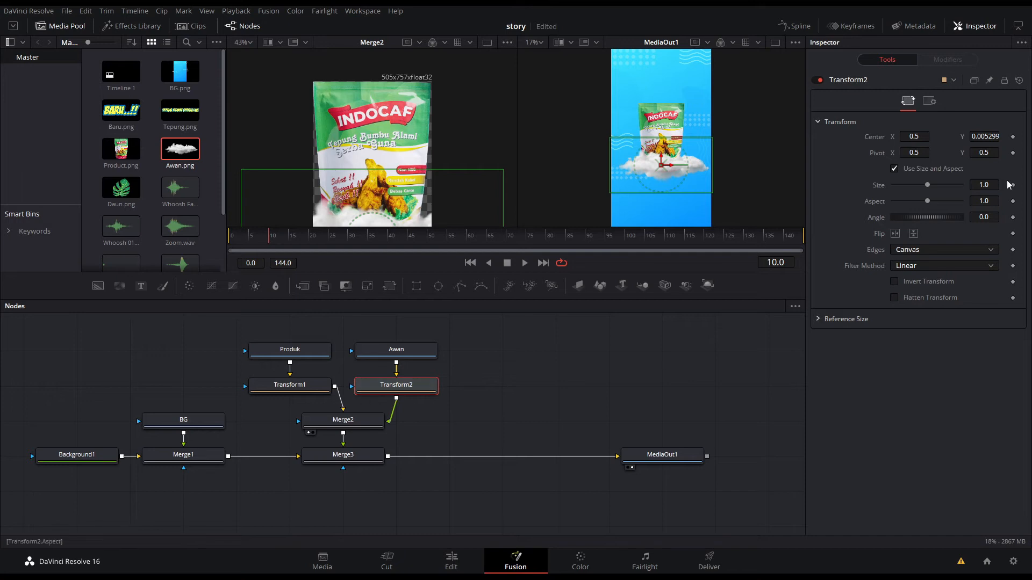
click(1014, 137)
At frame 0, set Transform2's Center Y to -1.5347 so the cloud starts below the canvas
drag(265, 239, 213, 245)
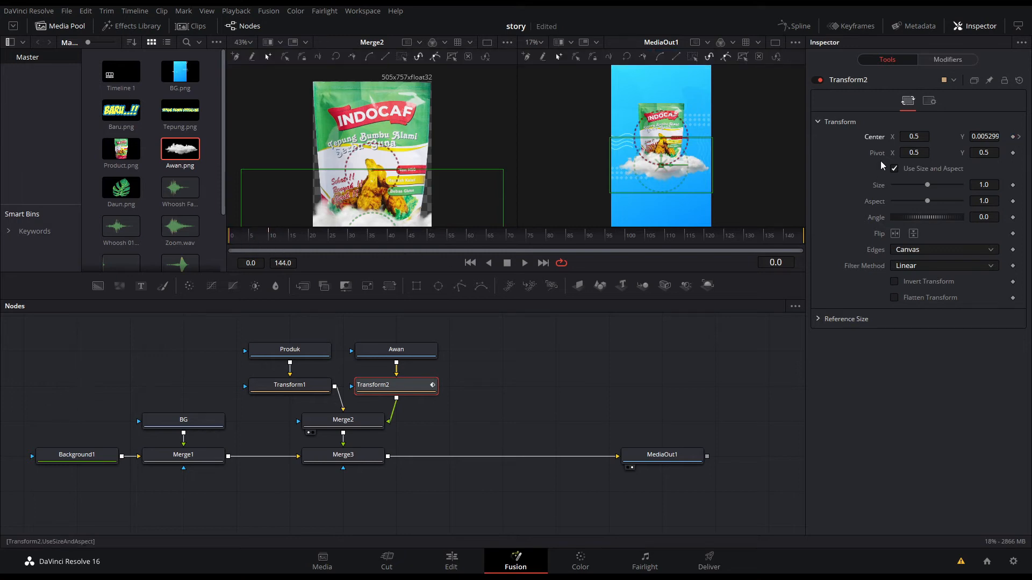
drag(989, 137, 161, 138)
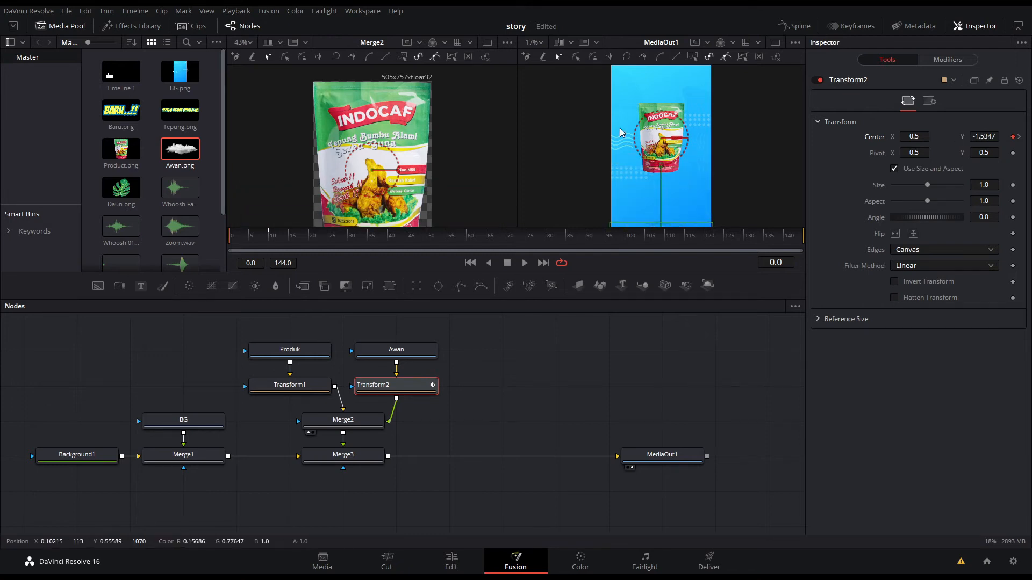
scroll(758, 164, down, 1)
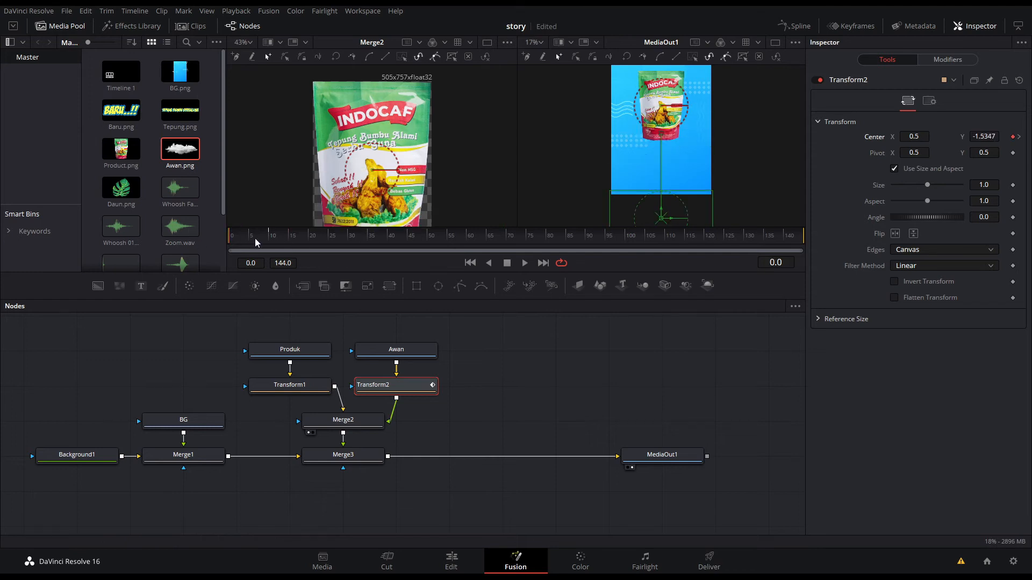
Play back the cloud's rising animation several times from the start of the composition
key(space)
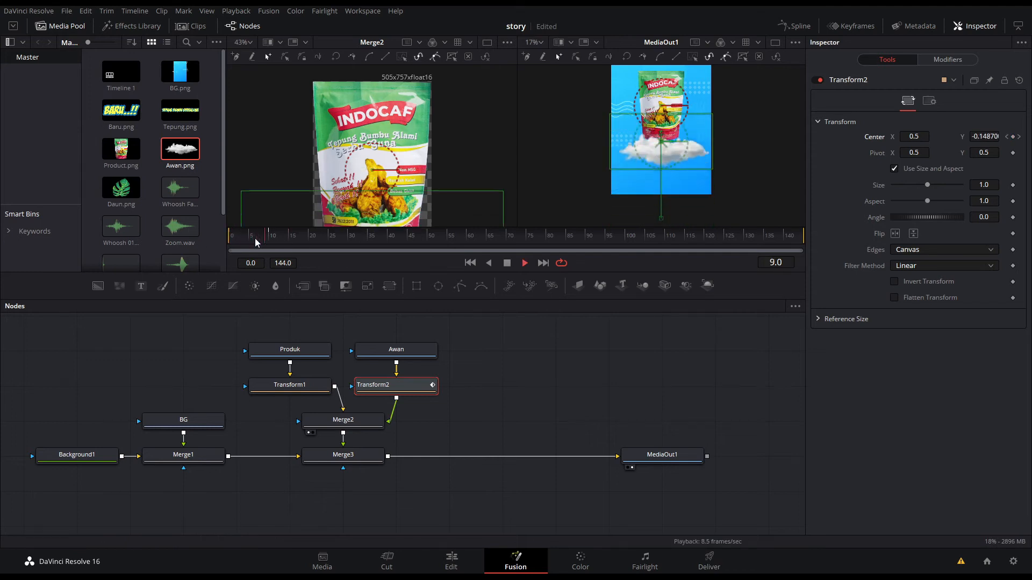
drag(255, 237, 221, 247)
key(space)
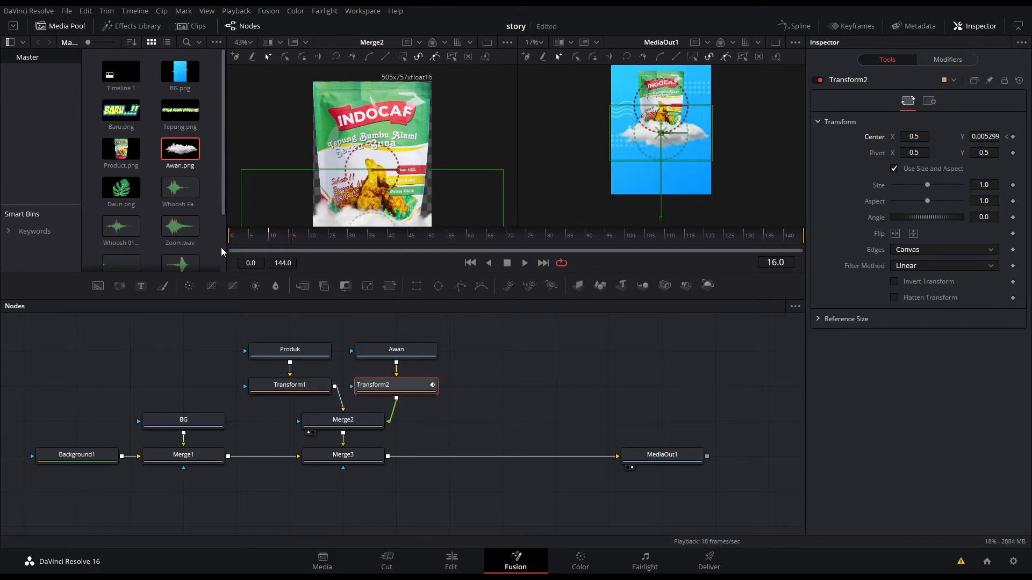
click(246, 237)
drag(246, 238, 233, 237)
key(space)
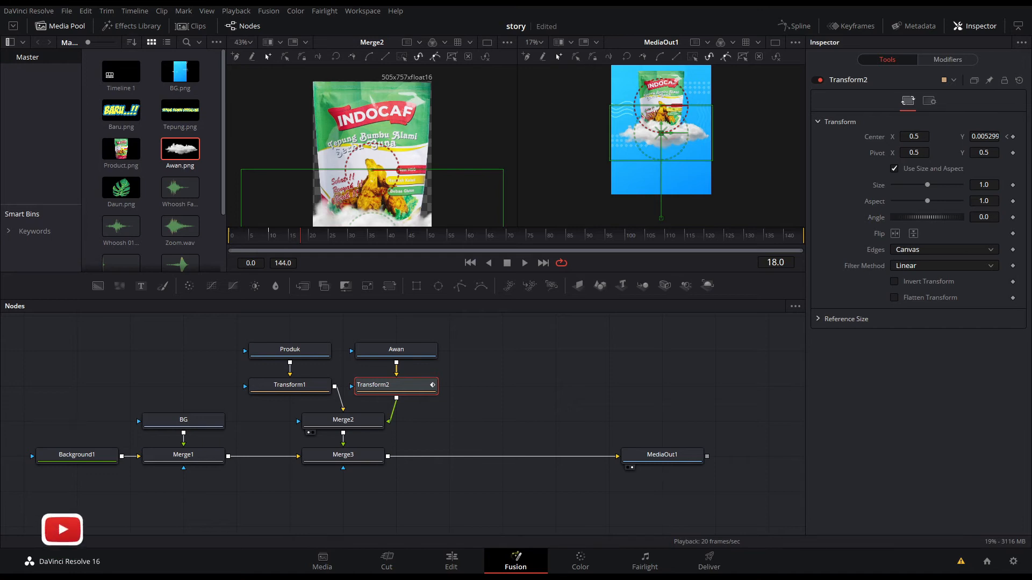
key(space)
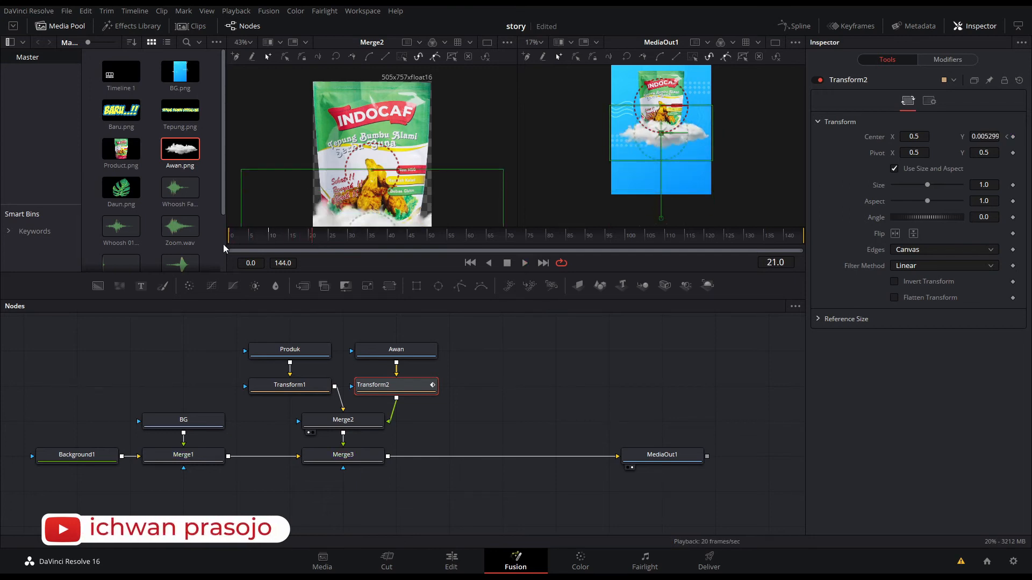
click(238, 240)
key(space)
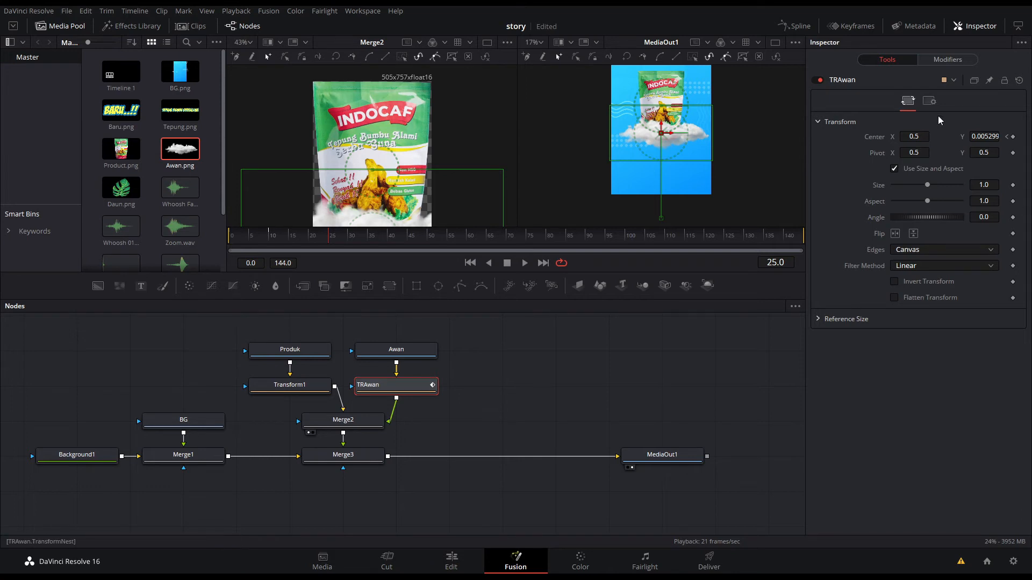
Show TRAwan's Center displacement curve in the Spline editor, fit it to the graph, and smooth both keyframes
click(792, 28)
click(422, 335)
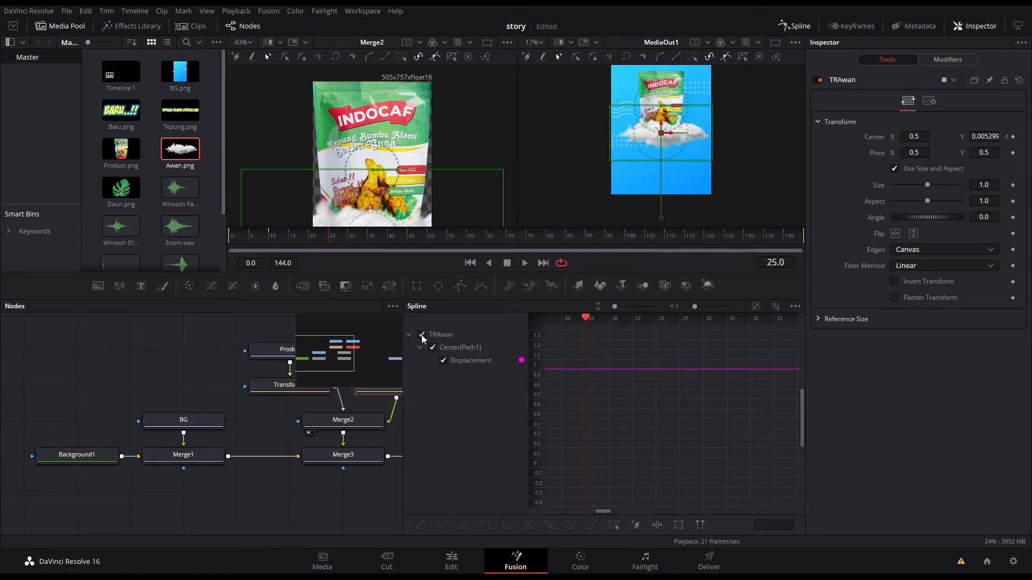
click(755, 306)
drag(548, 337, 804, 527)
key(s)
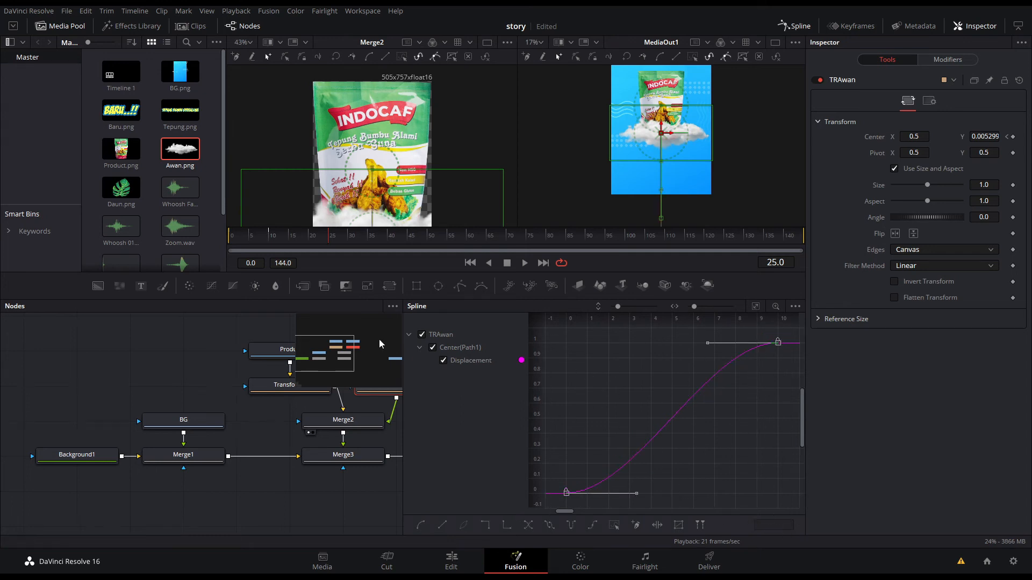
Replay the composition from frame 0 to check the cloud's motion with smoothed keyframes
click(232, 236)
key(space)
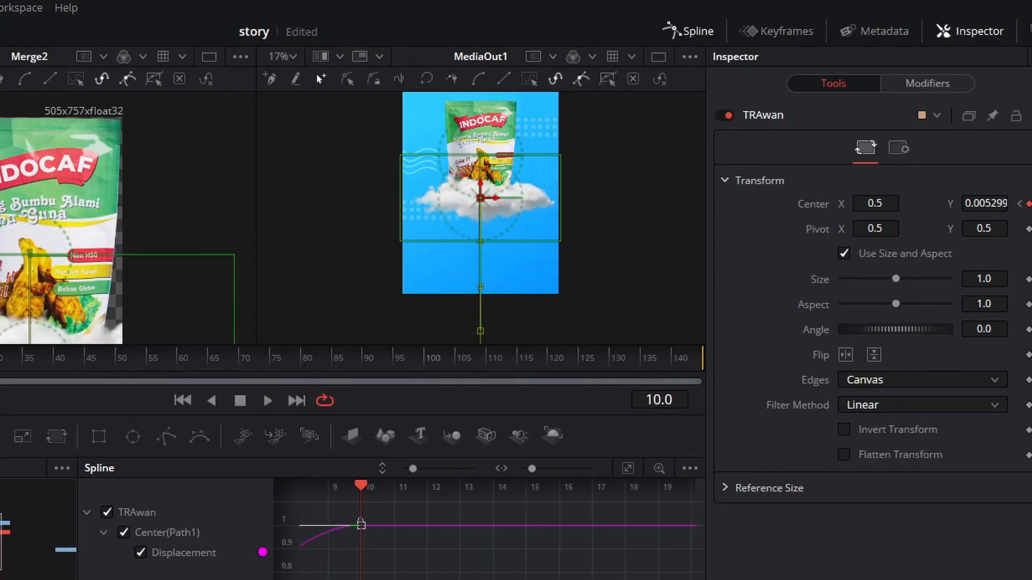
key(Home)
key(space)
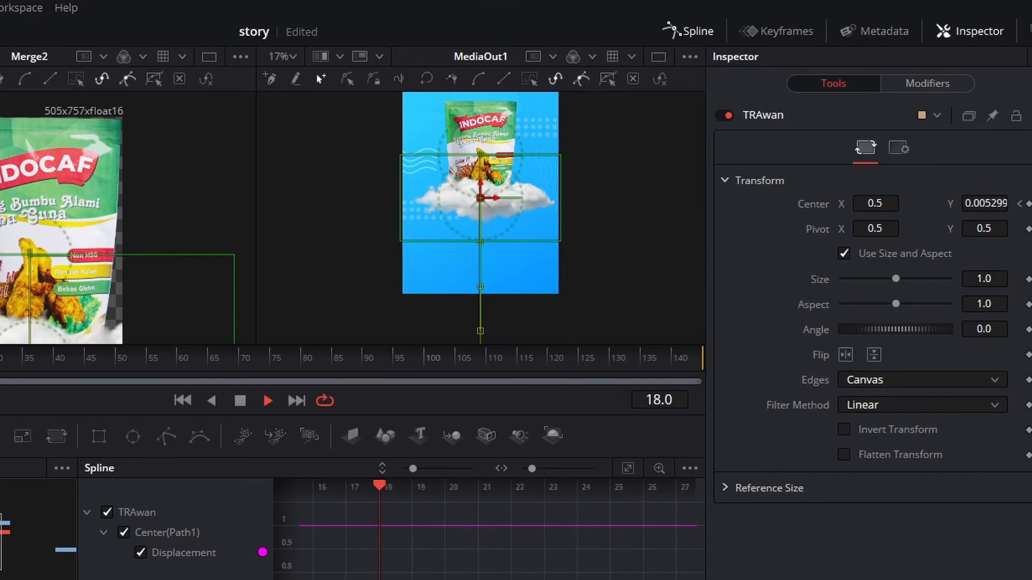
key(space)
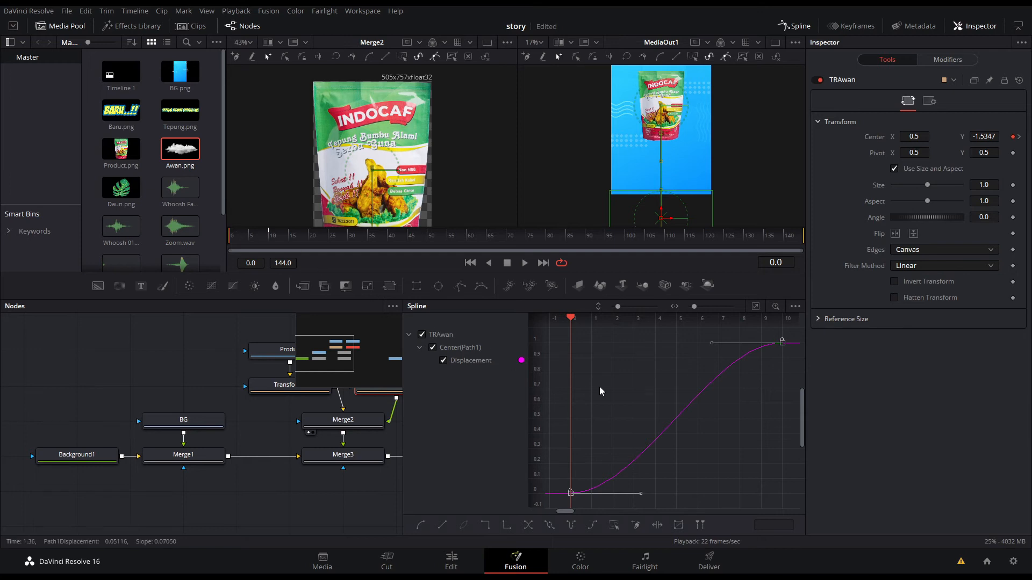
Stretch the incoming handle of TRAwan's frame 10 keyframe back to frame 0 for a softer landing, and preview the motion
click(734, 392)
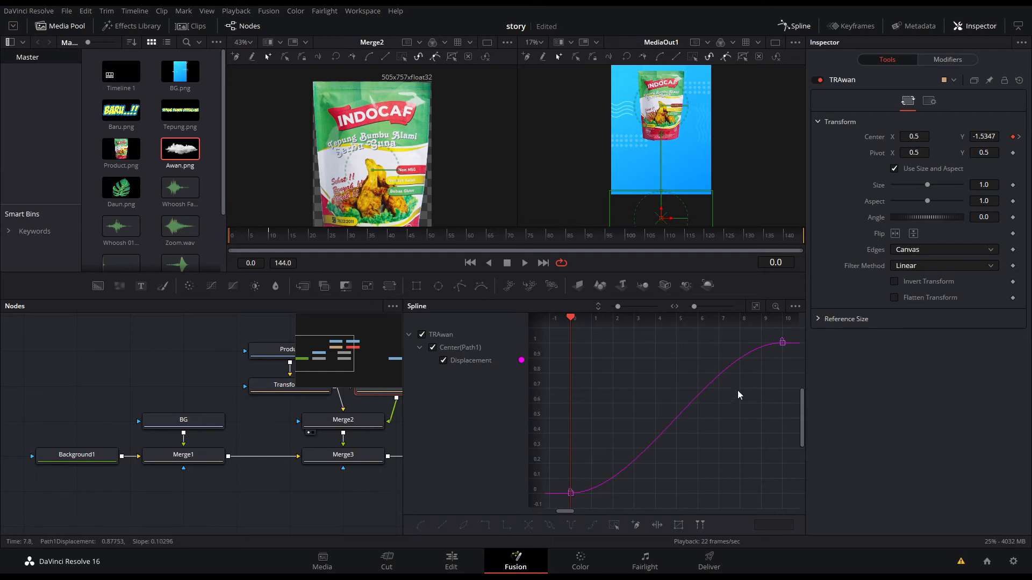
drag(710, 338, 811, 373)
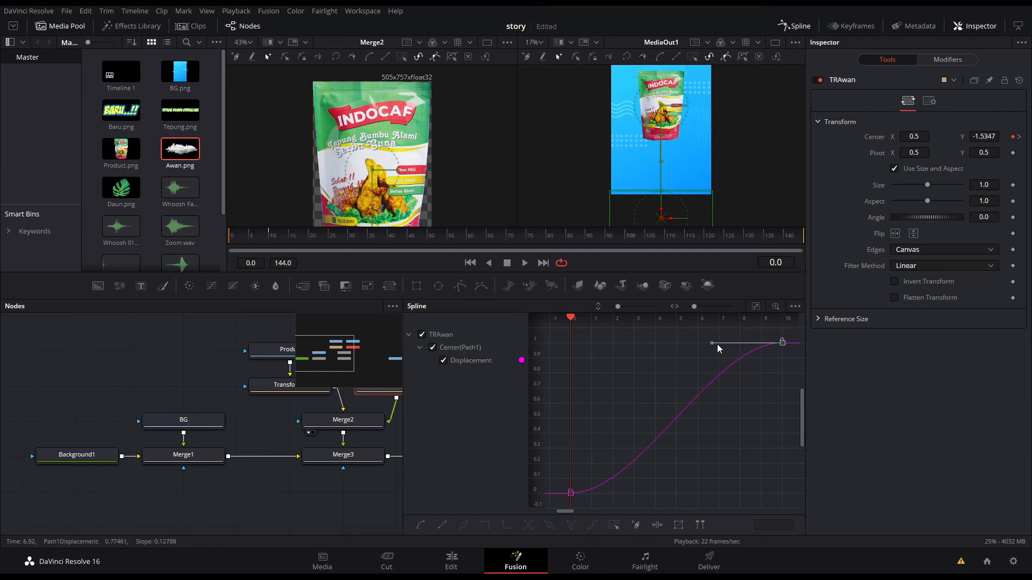
drag(712, 343, 569, 348)
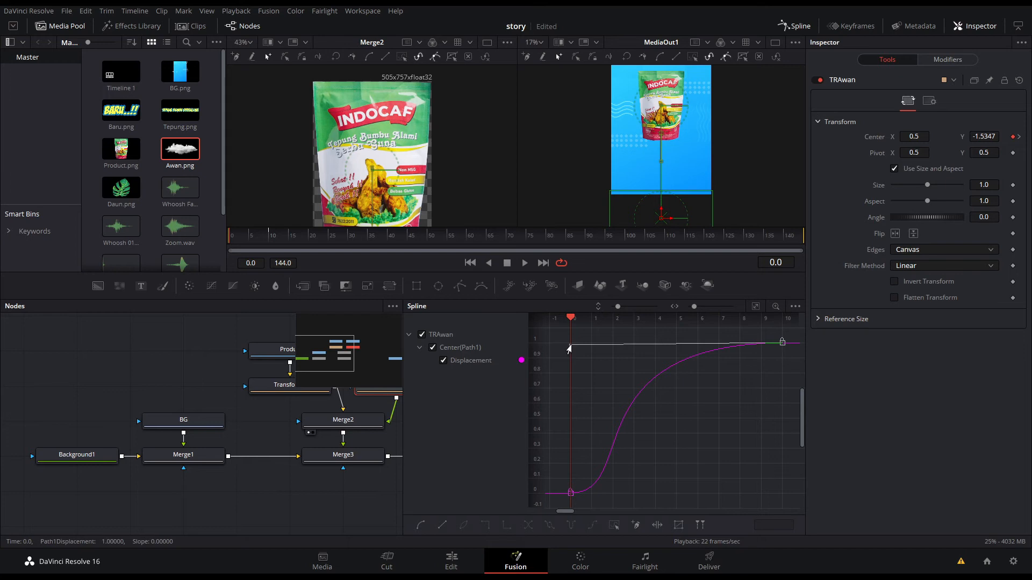
drag(299, 242, 226, 243)
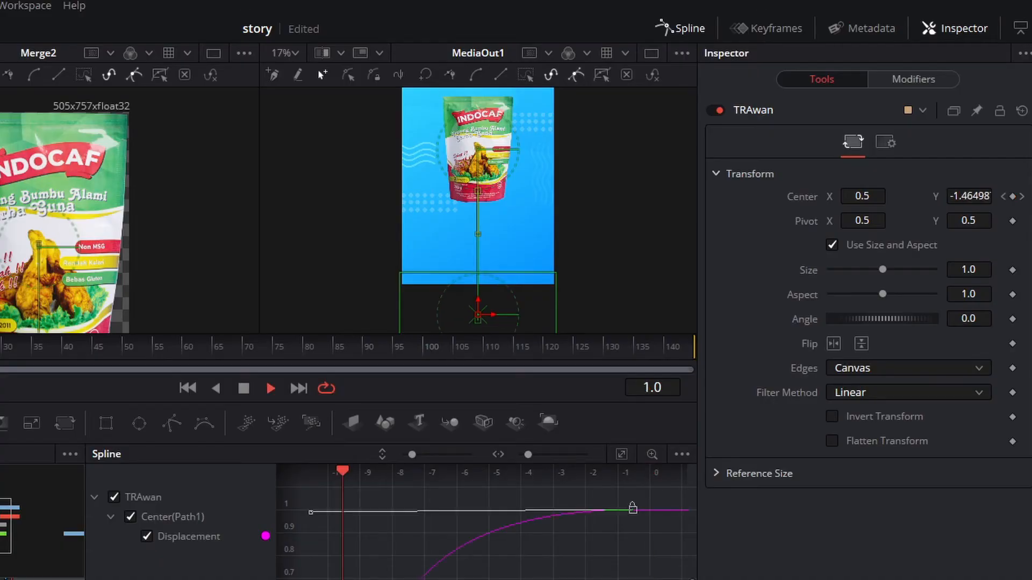
key(space)
key(space)
key(space)
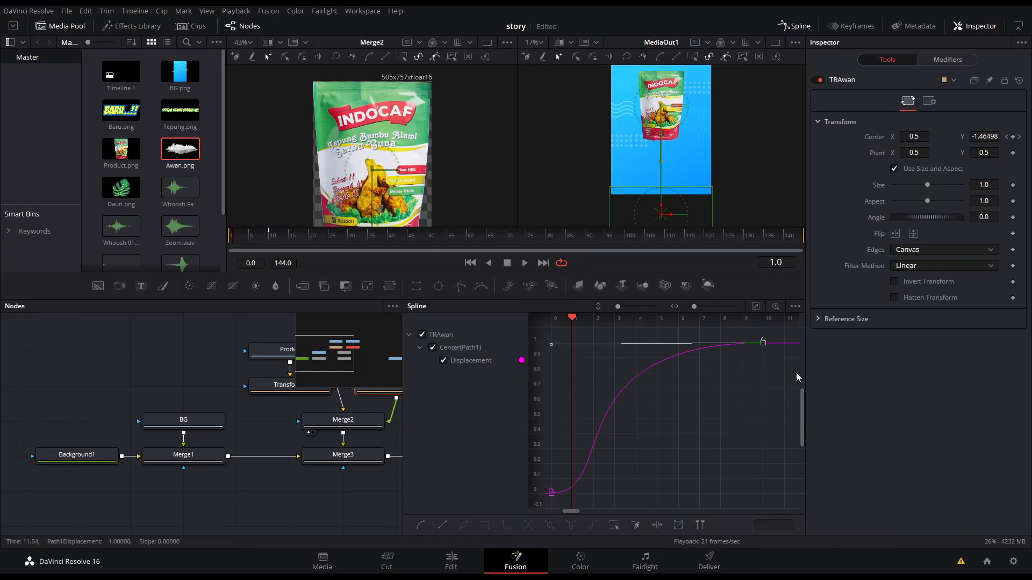
Move TRAwan's ending displacement keyframe to frame 13 and play back the slower cloud entrance
drag(735, 432, 638, 440)
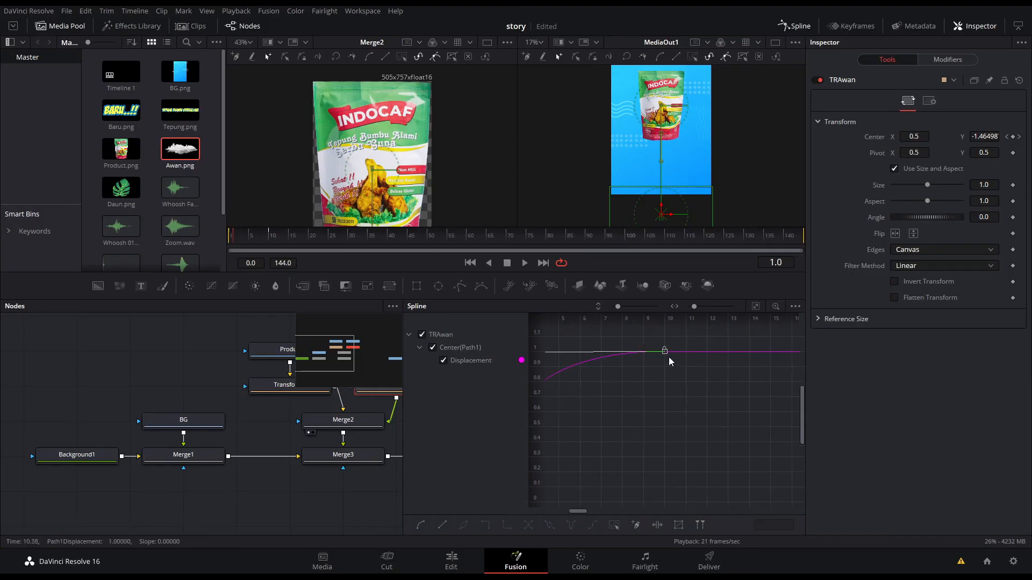
drag(665, 354, 730, 356)
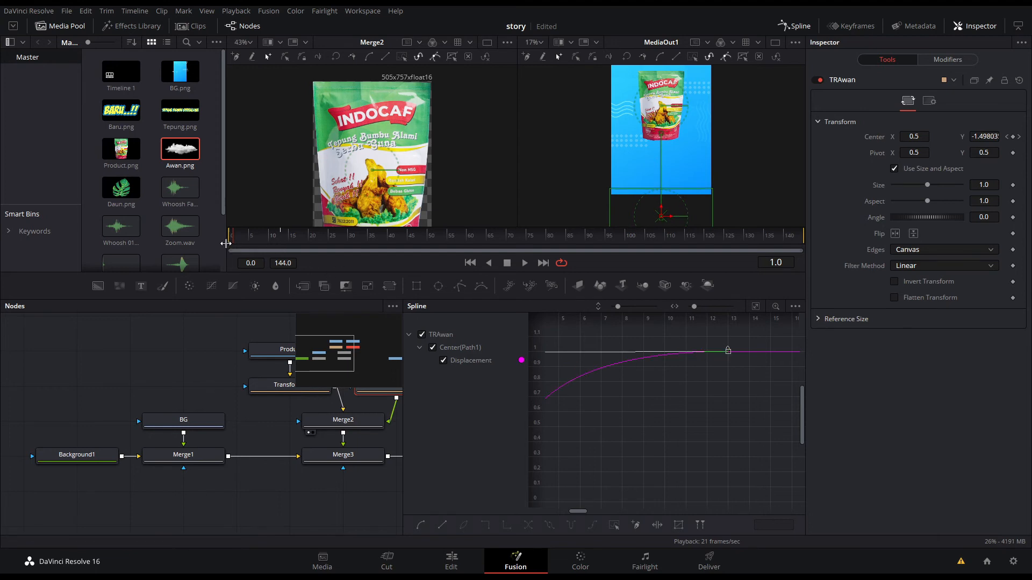
key(space)
key(space)
key(Home)
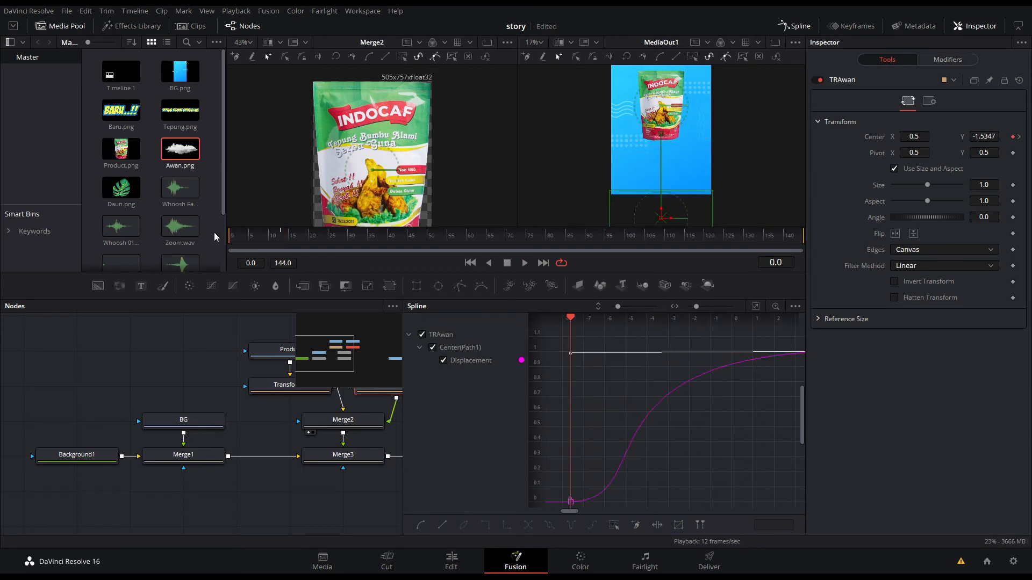
key(space)
key(space)
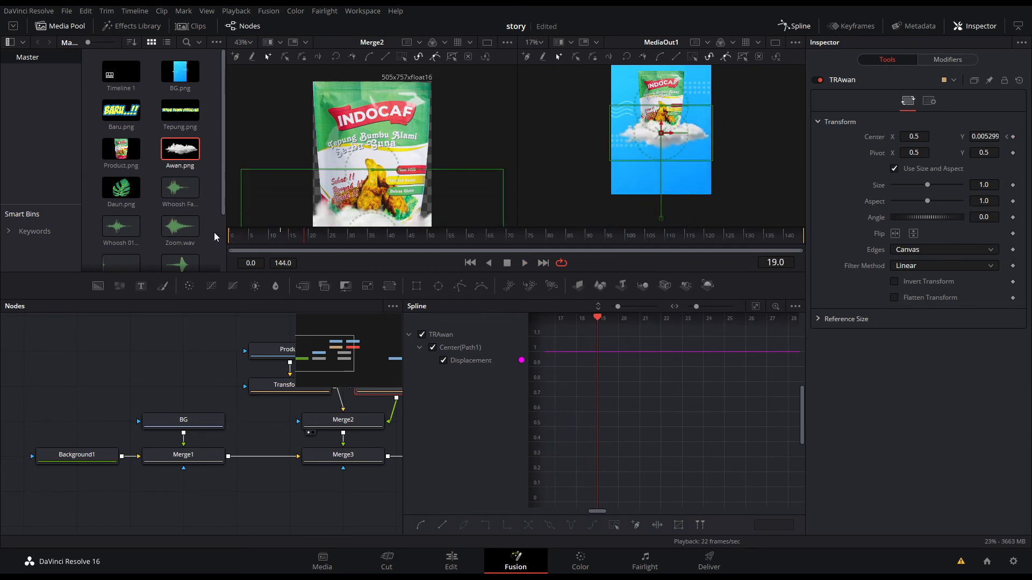
Hide and collapse the TRAwan curve in the Spline editor, and replay the cloud entrance from the beginning
click(422, 335)
click(409, 335)
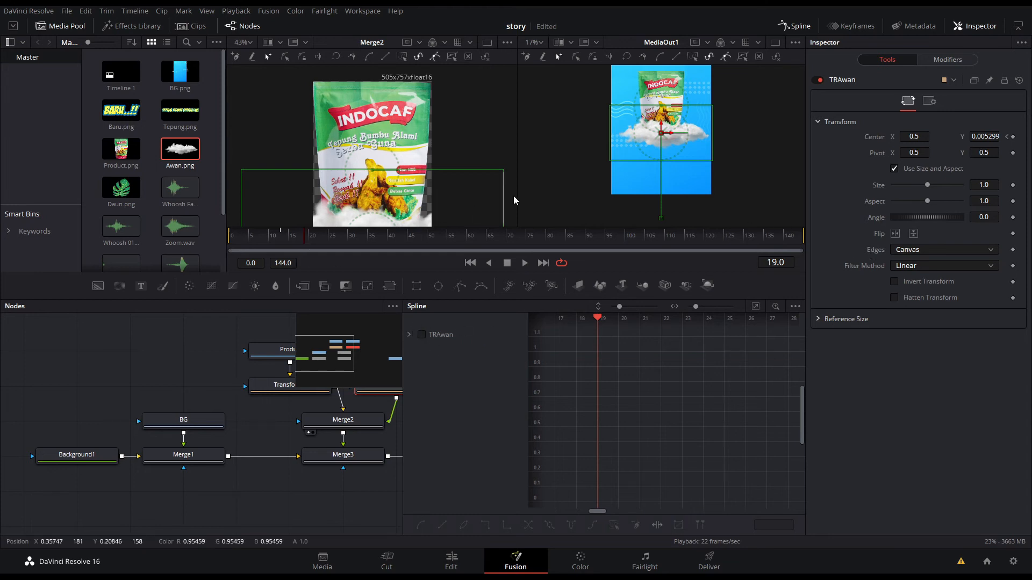
click(230, 239)
key(space)
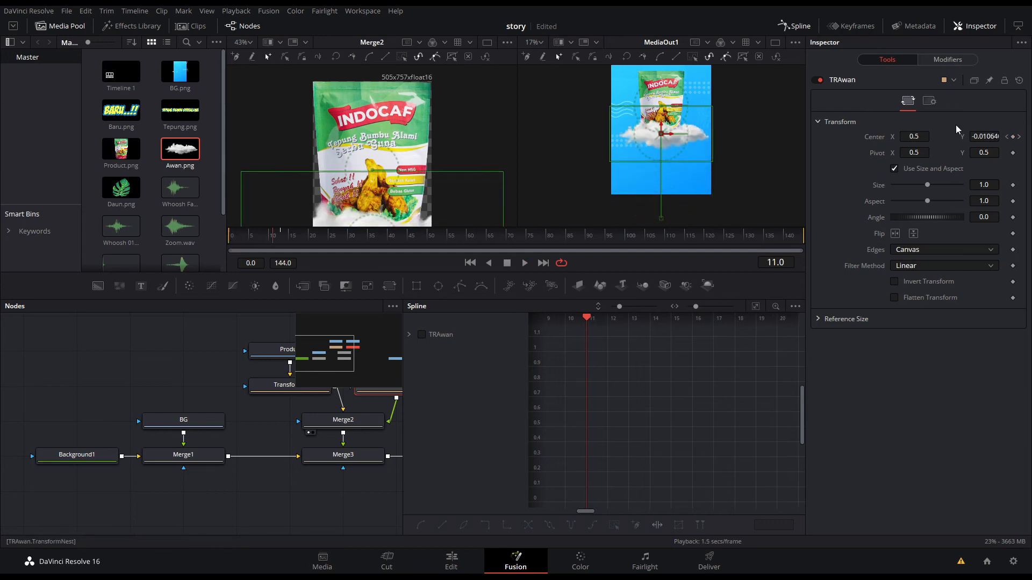
Enable Motion Blur on TRAwan with Quality 1, Shutter Angle 130.4 and Center Bias -0.22, and return to frame 0
click(930, 101)
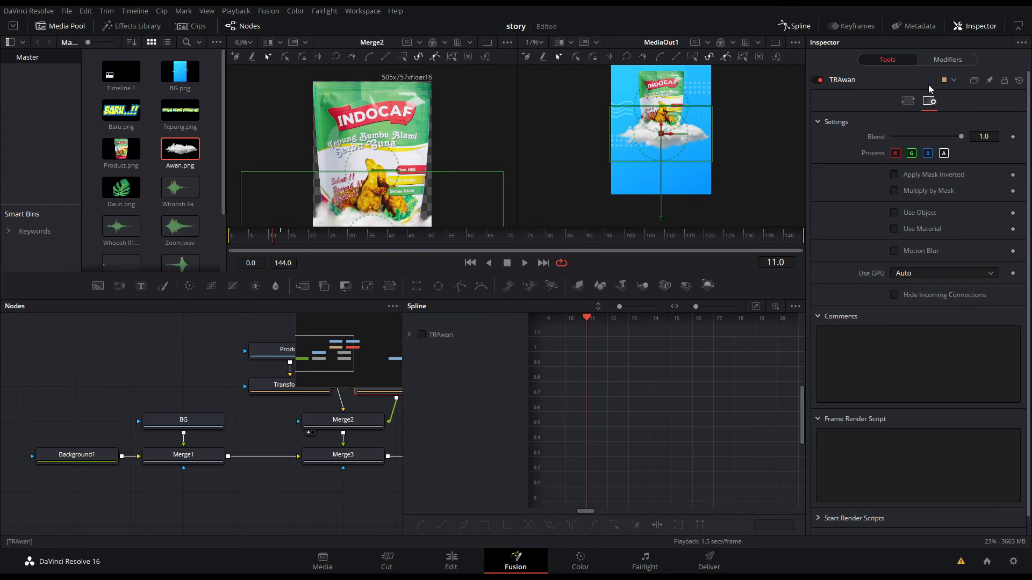
click(909, 101)
click(929, 102)
click(912, 251)
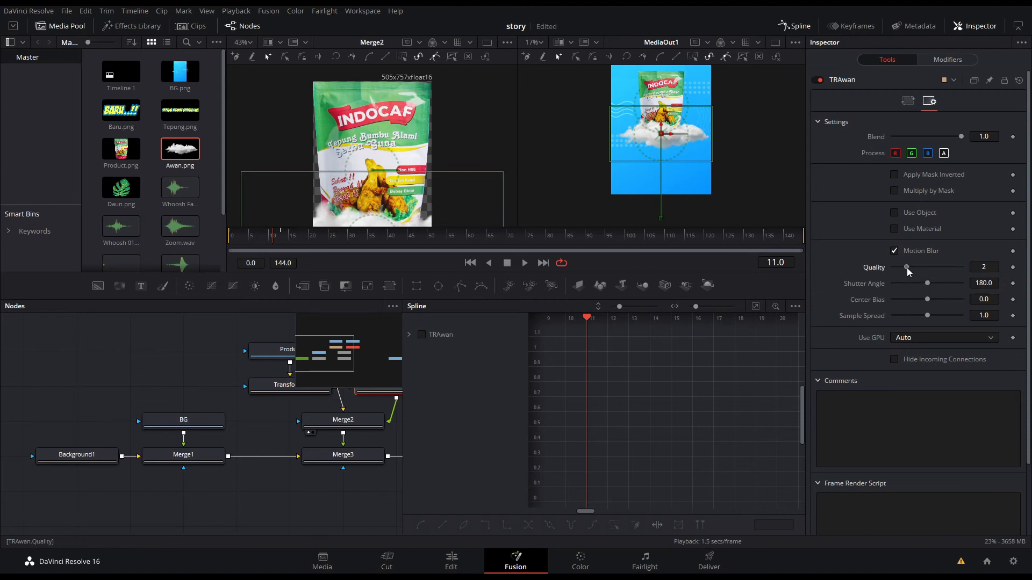
drag(928, 283, 920, 305)
drag(280, 238, 224, 238)
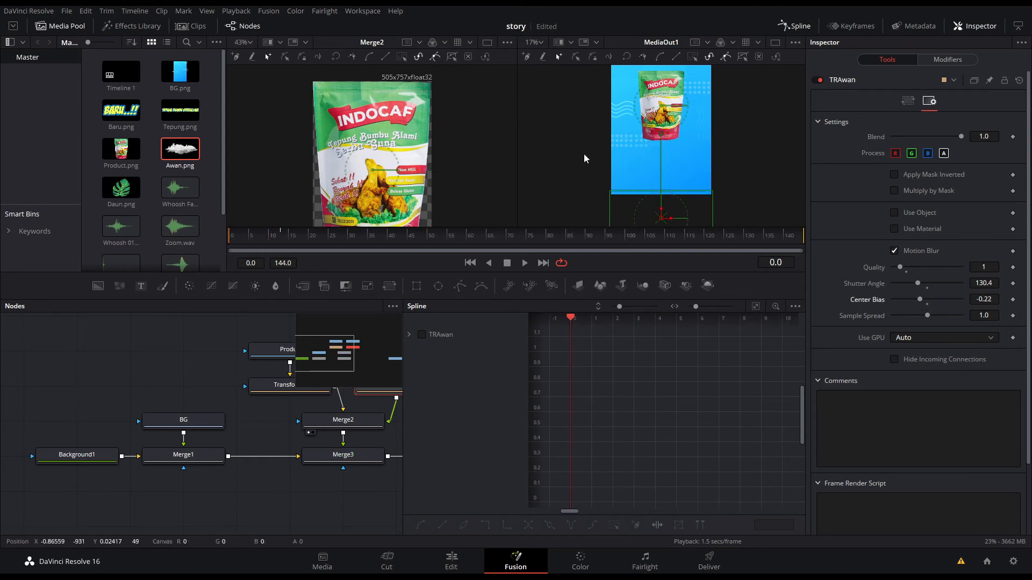
Close the Spline editor and play back the cloud entrance with motion blur
click(800, 26)
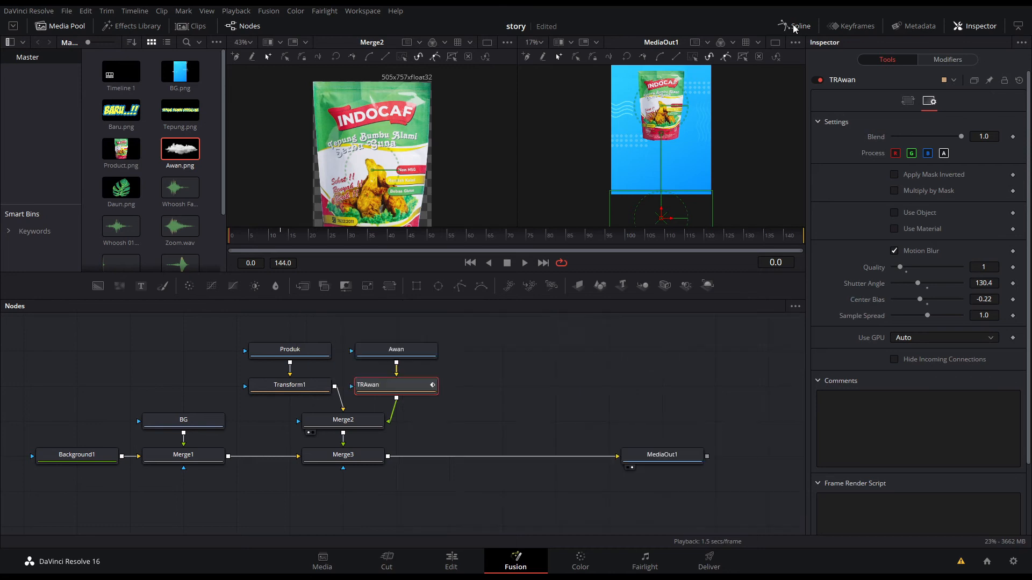
key(space)
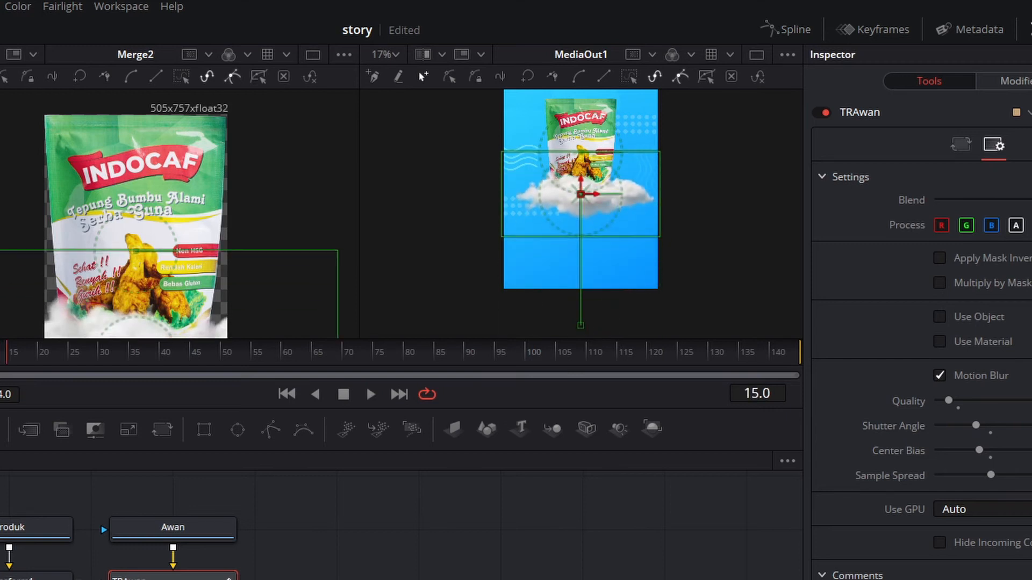
key(space)
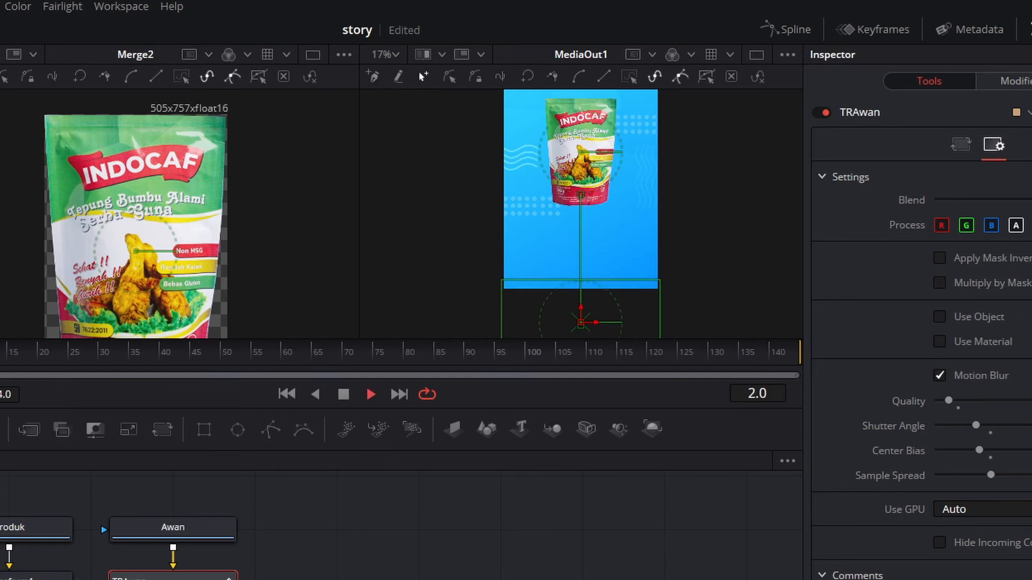
key(space)
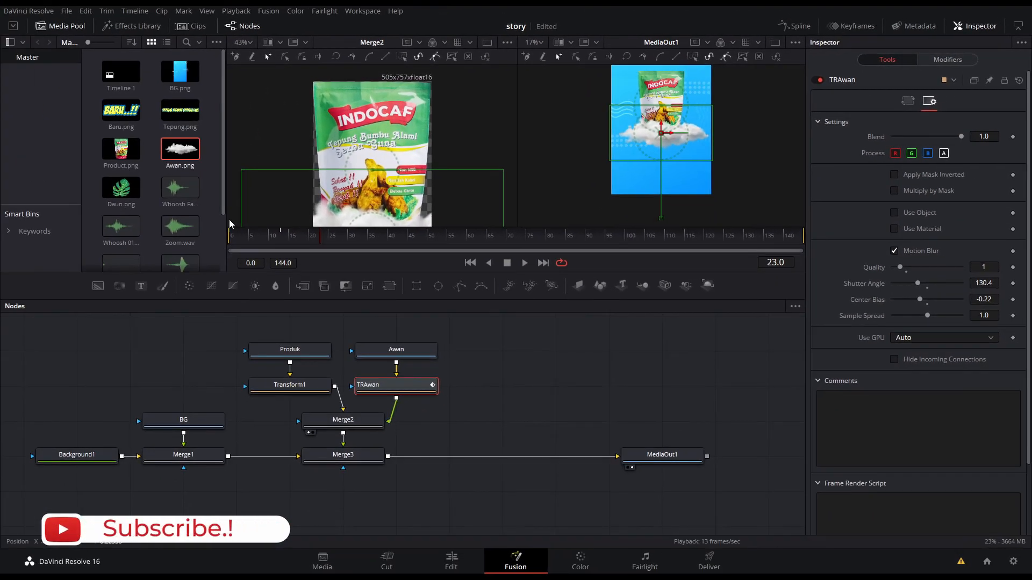
Raise the product with Transform1 to about Center Y 0.687734 so its base sits on the cloud
drag(715, 125, 721, 158)
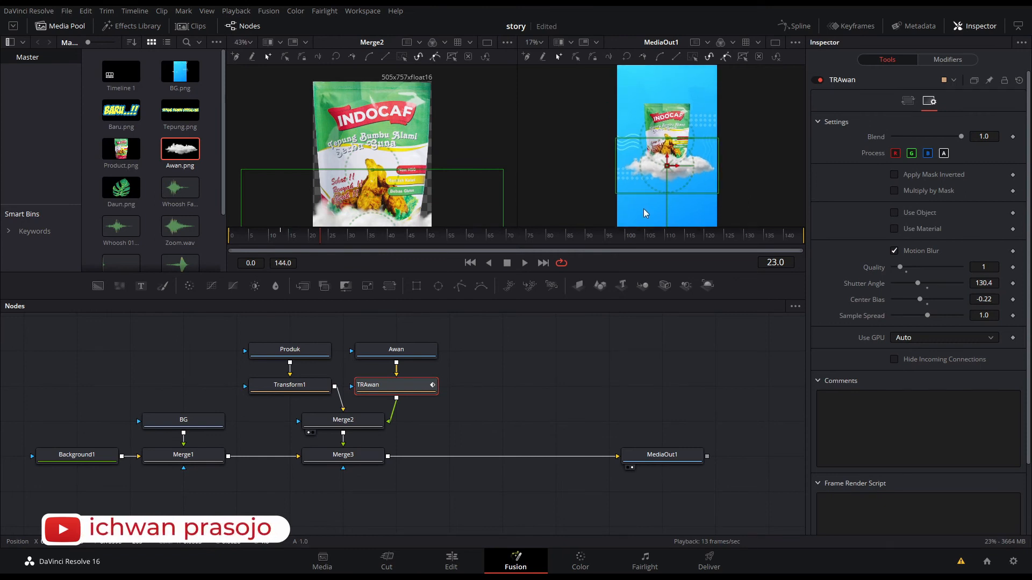
click(284, 387)
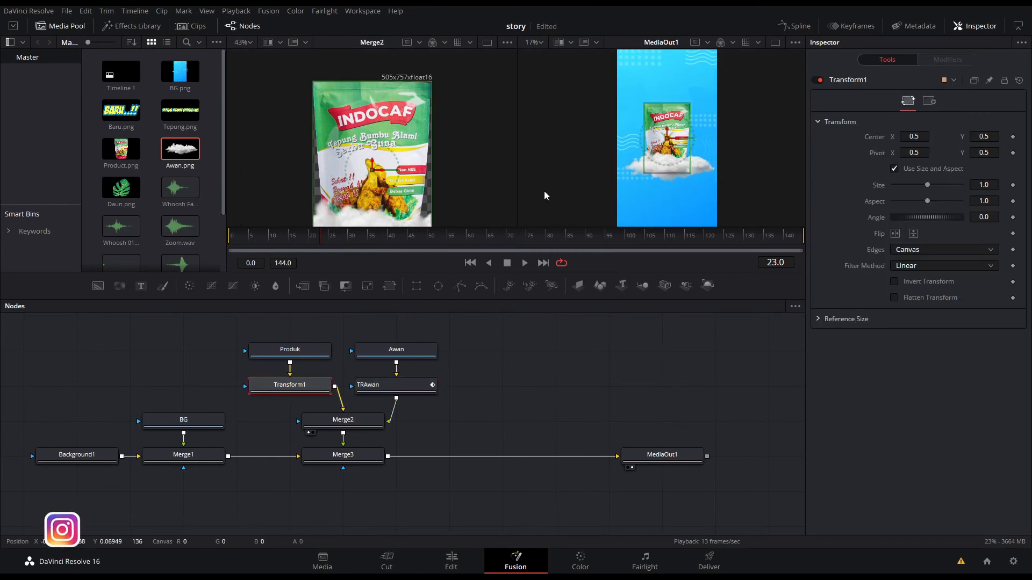
drag(668, 131, 669, 116)
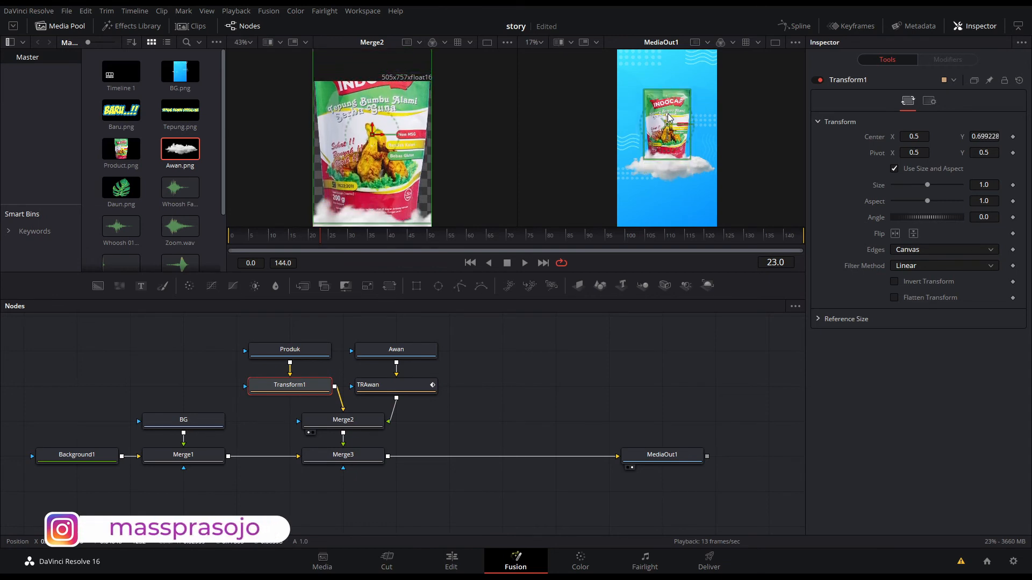
scroll(690, 171, up, 3)
scroll(689, 169, down, 3)
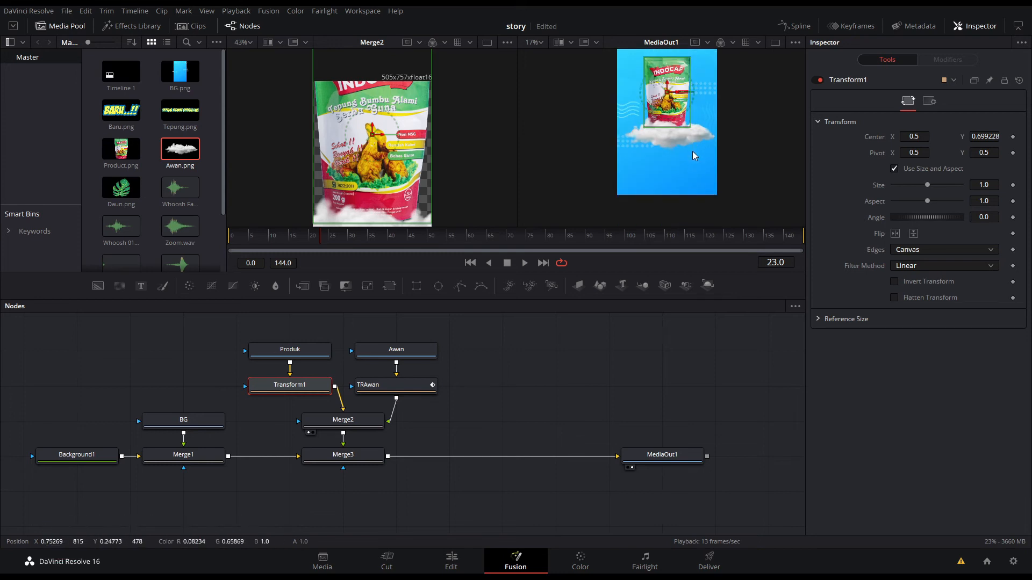
scroll(692, 147, up, 5)
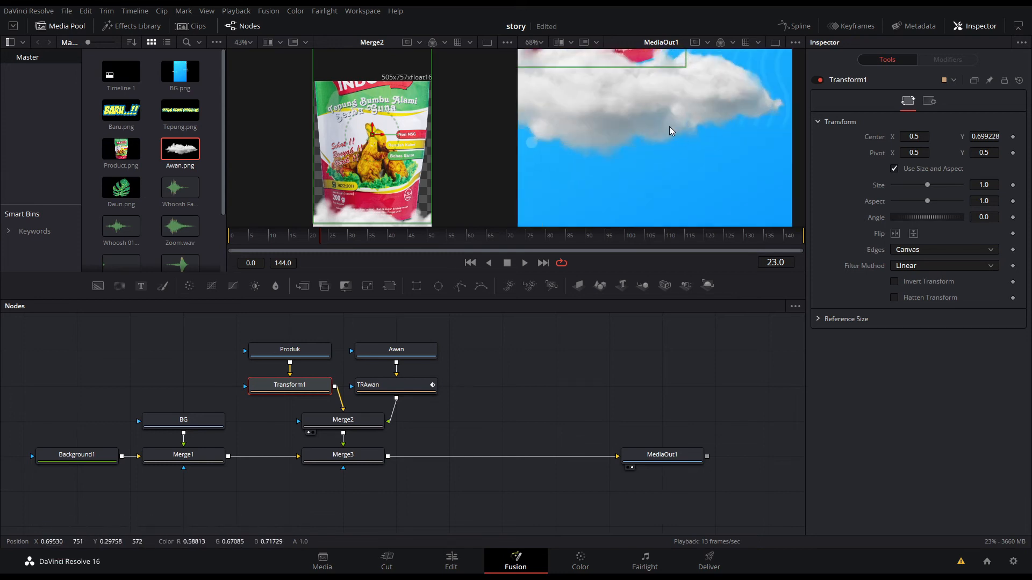
scroll(670, 137, up, 2)
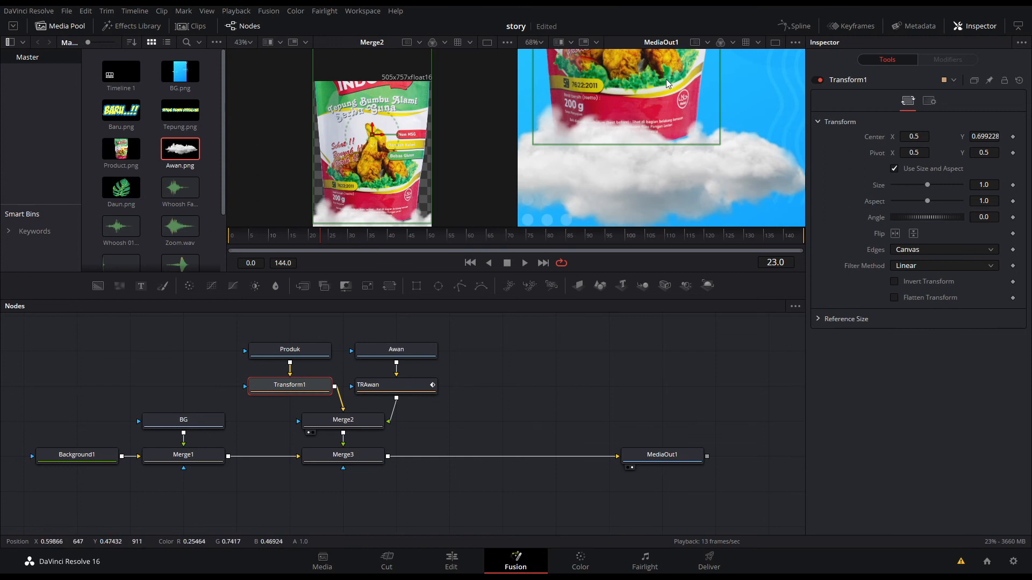
scroll(666, 83, up, 3)
drag(627, 90, 628, 93)
scroll(634, 93, down, 4)
scroll(663, 111, down, 8)
scroll(666, 123, down, 3)
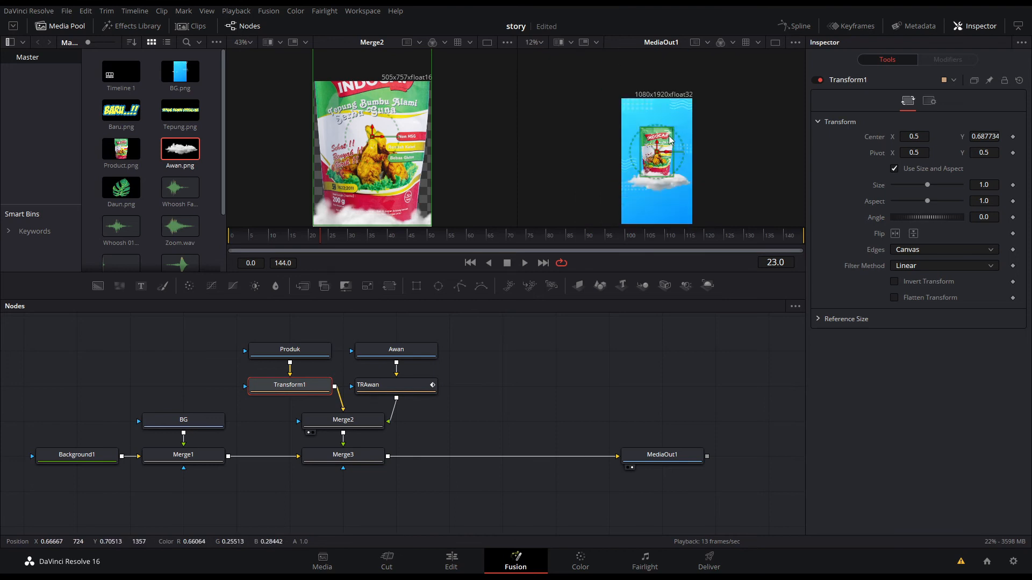
Keyframe Transform1's Size at 1.0 on frame 17, and set its Pivot Y to 0.023 at the product's base
click(296, 236)
click(299, 236)
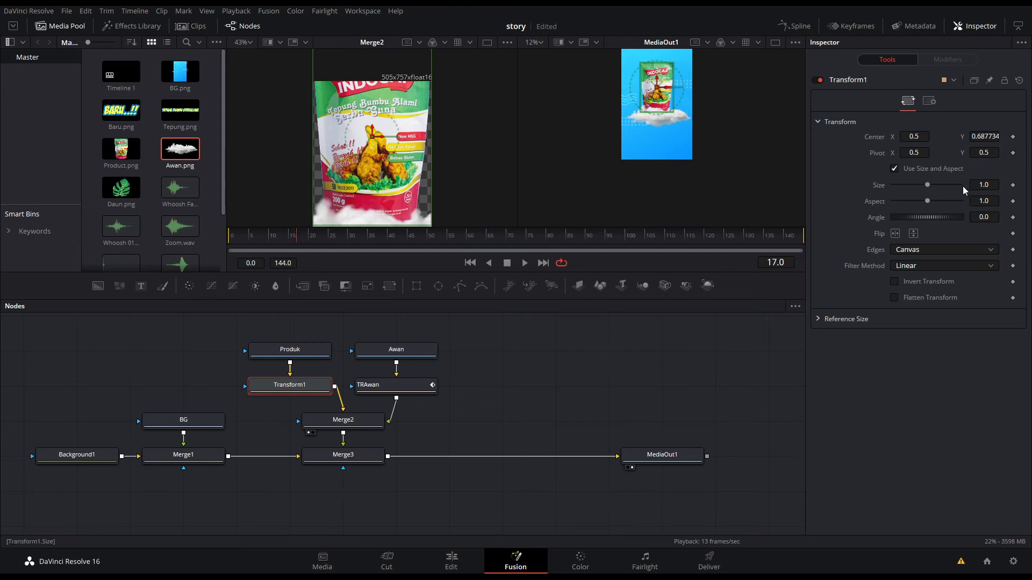
click(1012, 185)
drag(986, 154, 729, 162)
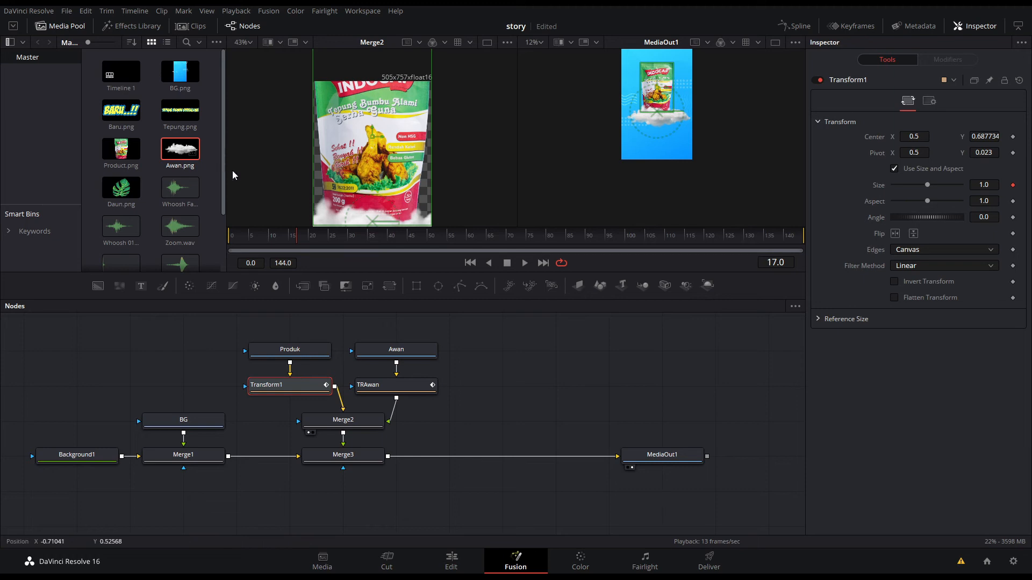
Keyframe Transform1's Size at 1.19 on frame 13 and at 0.0 on frame 5
click(256, 235)
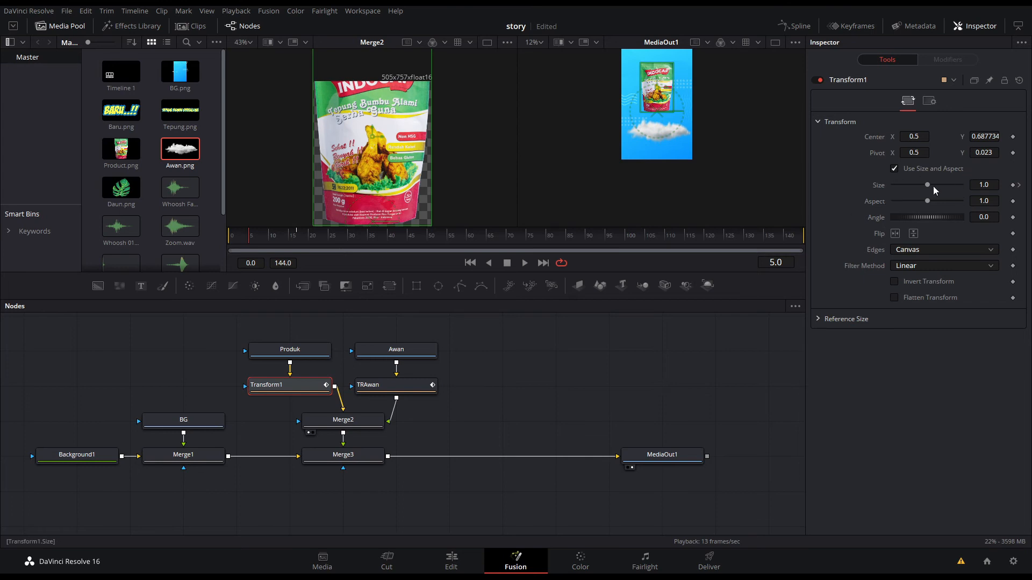
click(279, 235)
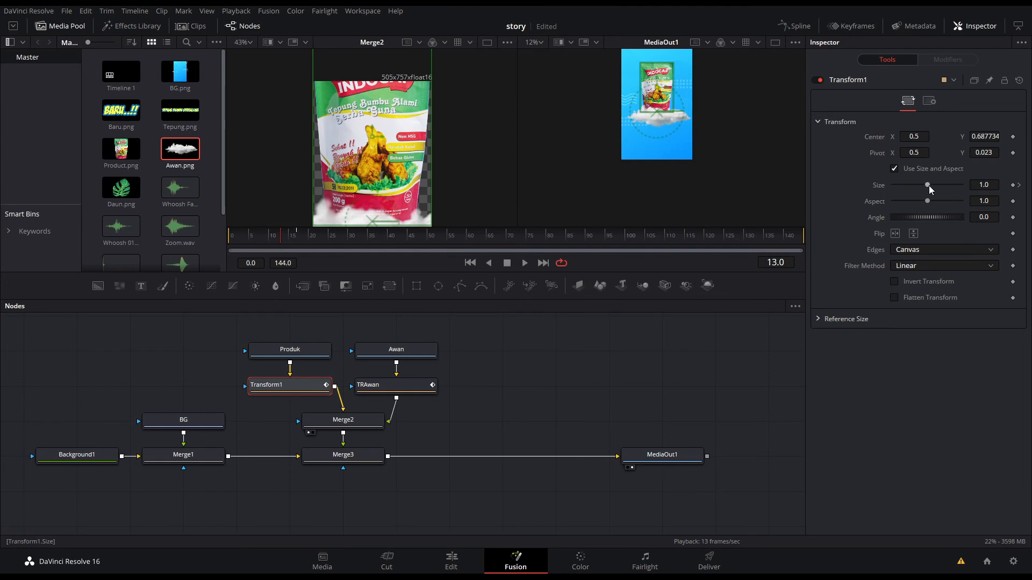
drag(930, 189, 931, 189)
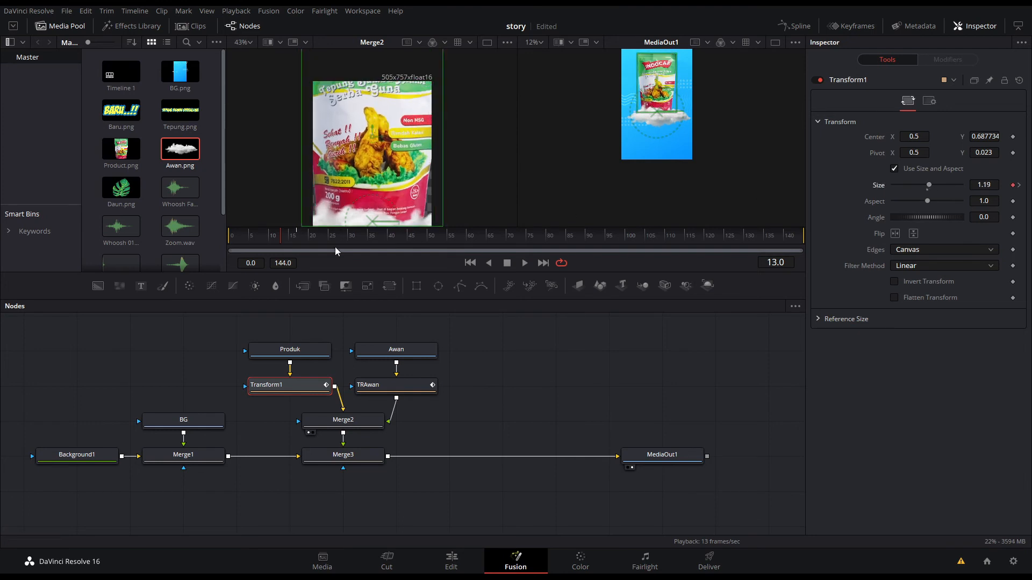
click(250, 240)
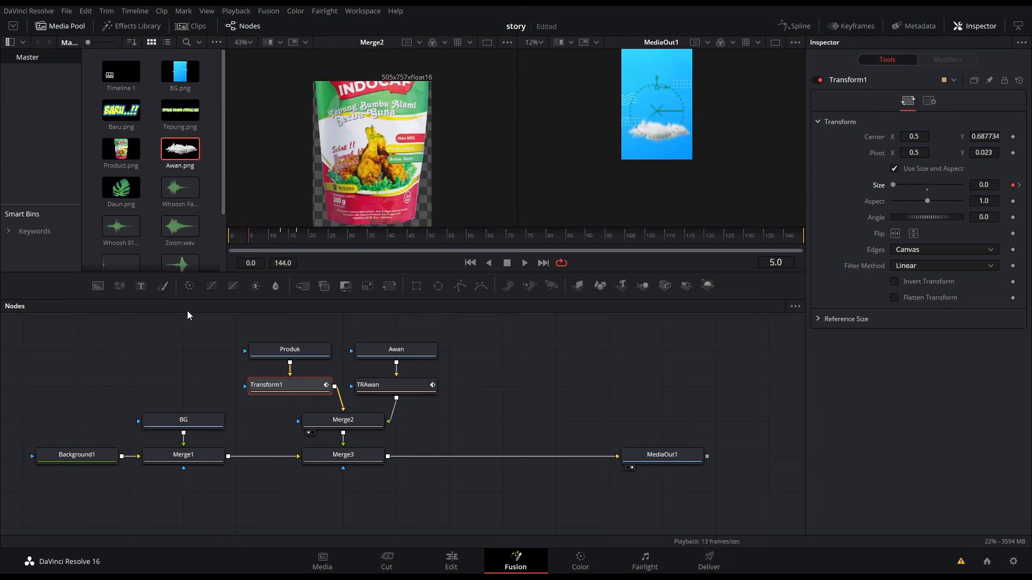
Play the product's scale-up animation several times from frame 0 to check its timing
drag(249, 237, 231, 247)
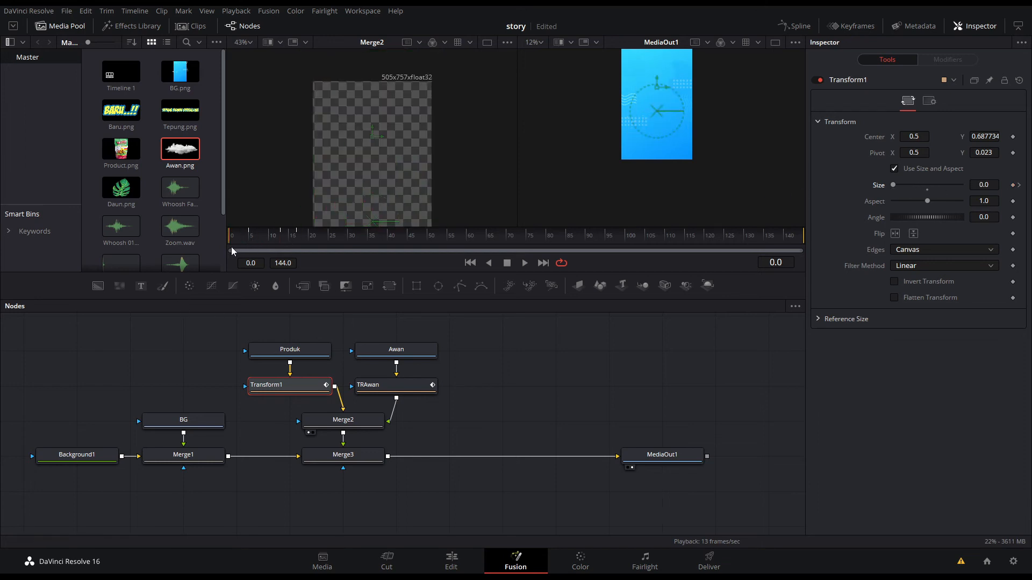
key(space)
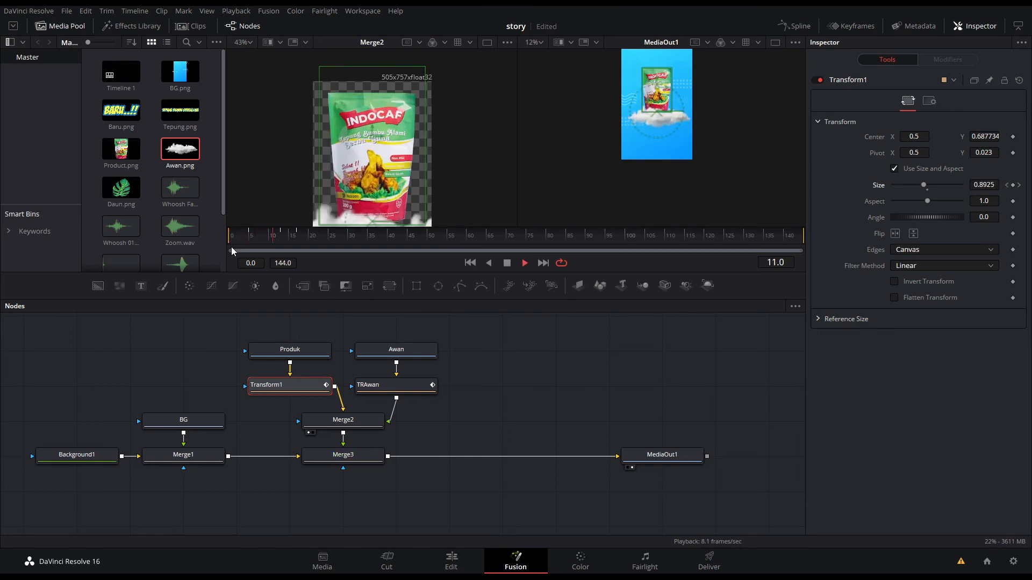
key(space)
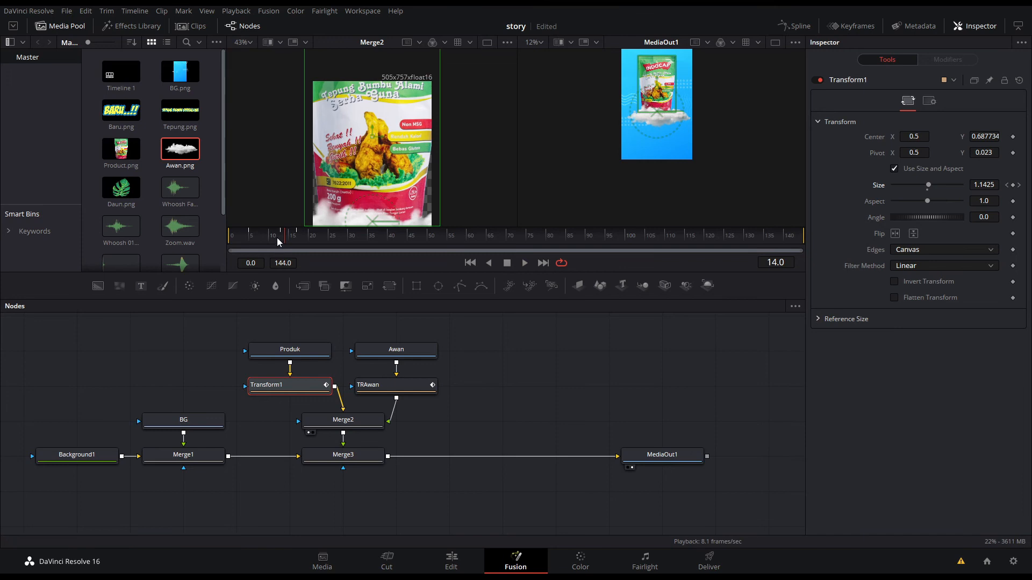
drag(277, 243, 211, 249)
key(space)
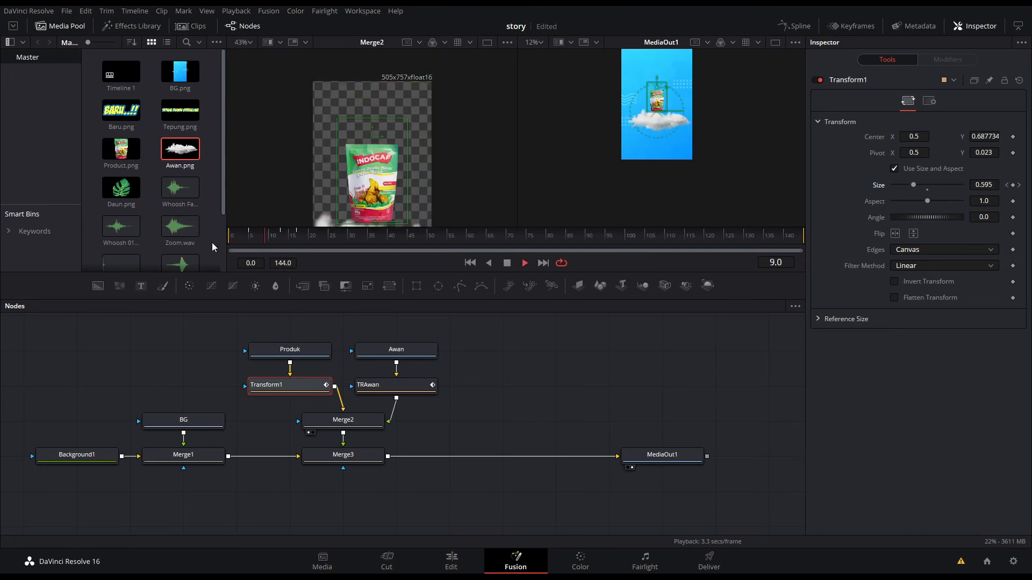
key(space)
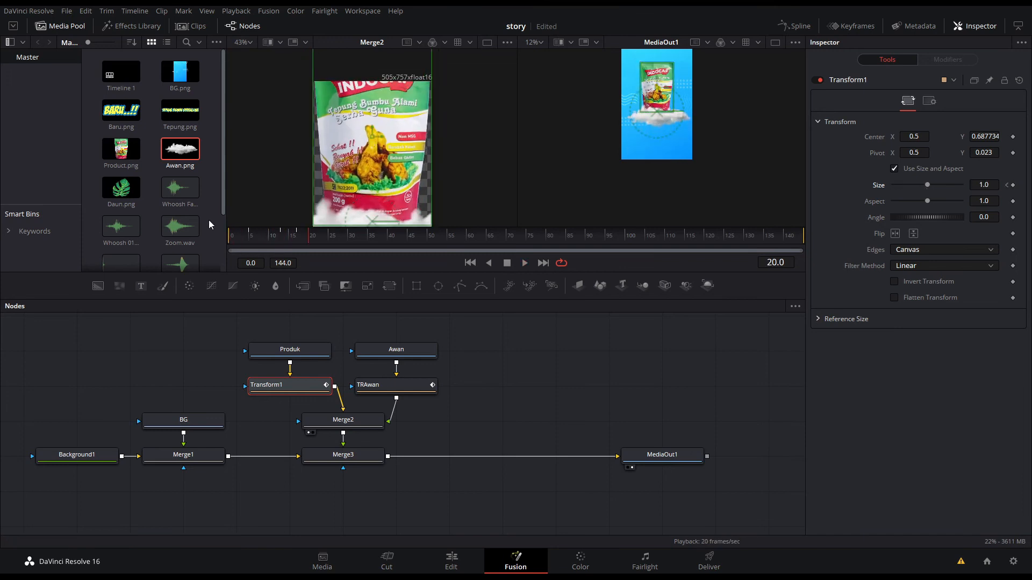
click(225, 239)
key(space)
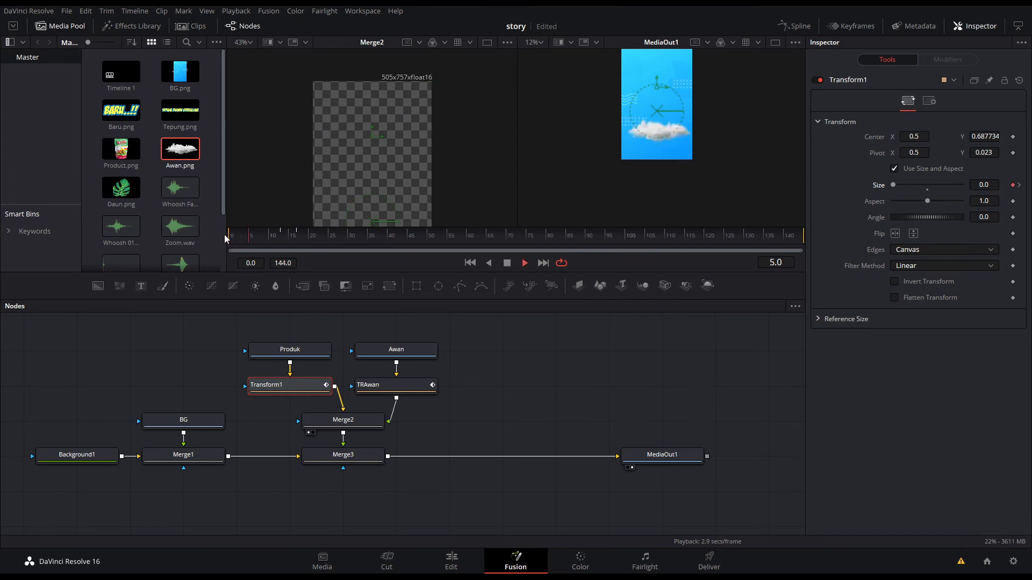
key(space)
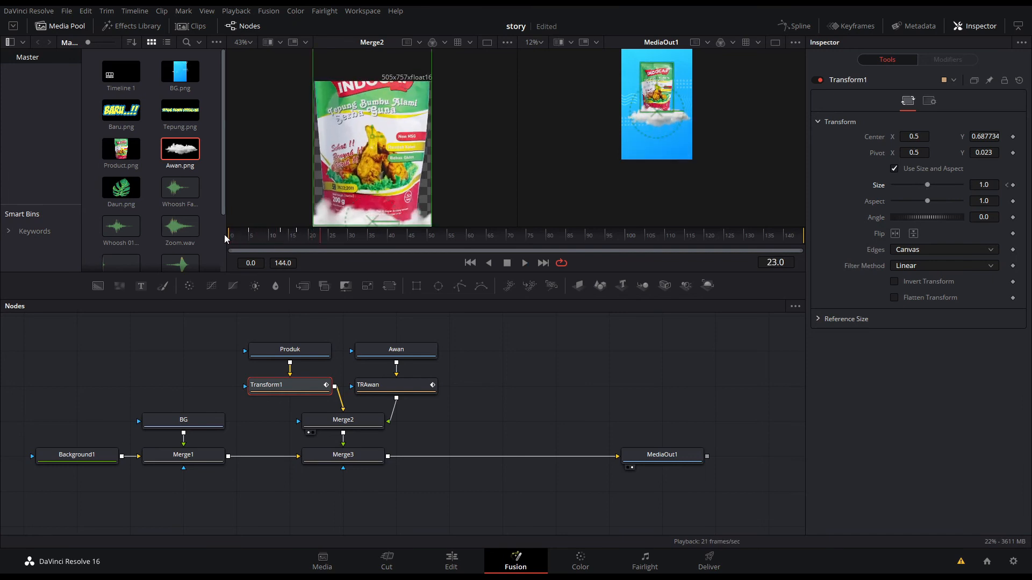
click(232, 242)
key(space)
key(space)
Show only Transform1's Size curve in the Spline editor, and rename the node TRproduk
click(787, 27)
click(422, 360)
click(423, 334)
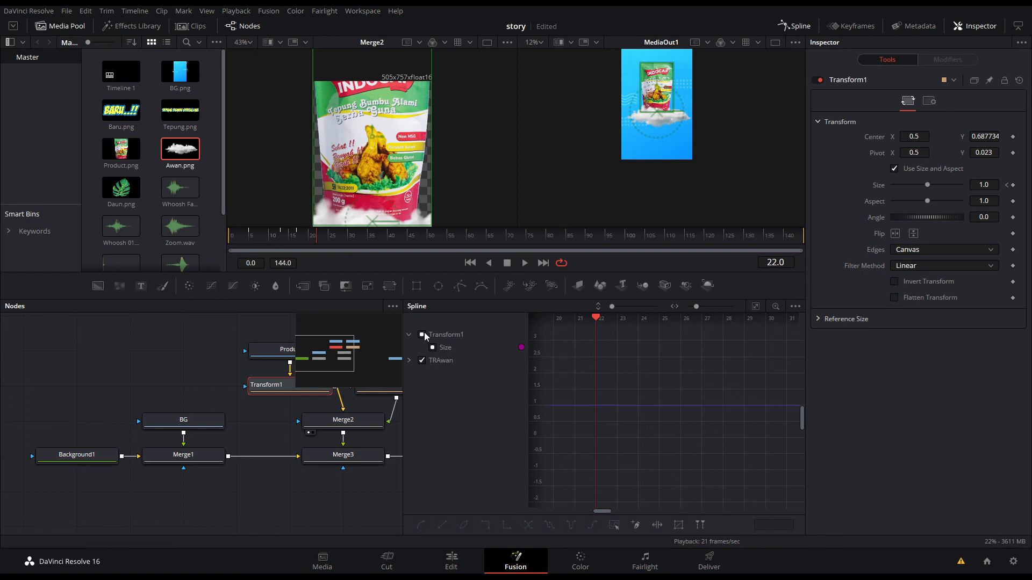
click(423, 360)
click(422, 335)
drag(191, 350, 99, 363)
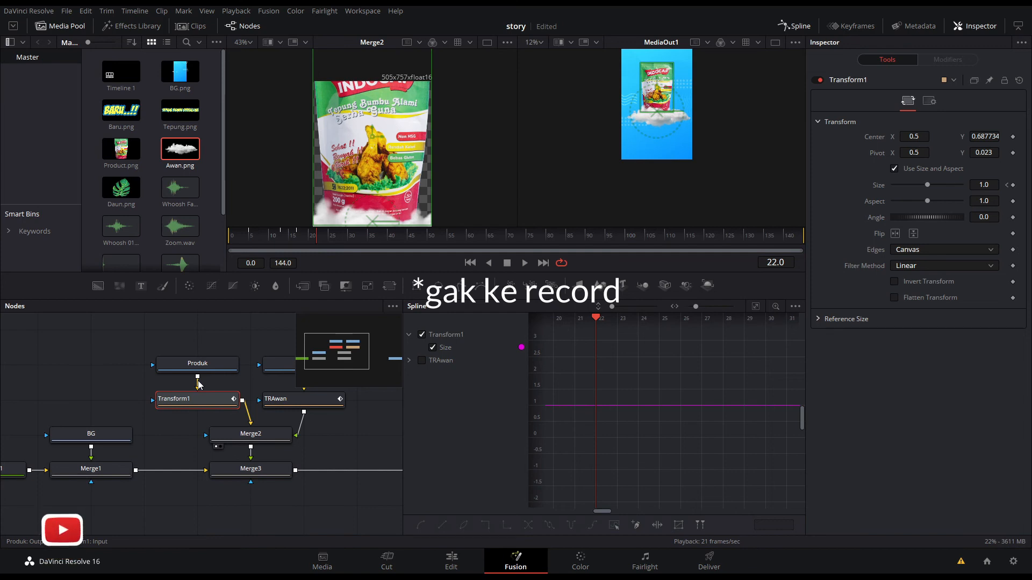
click(591, 310)
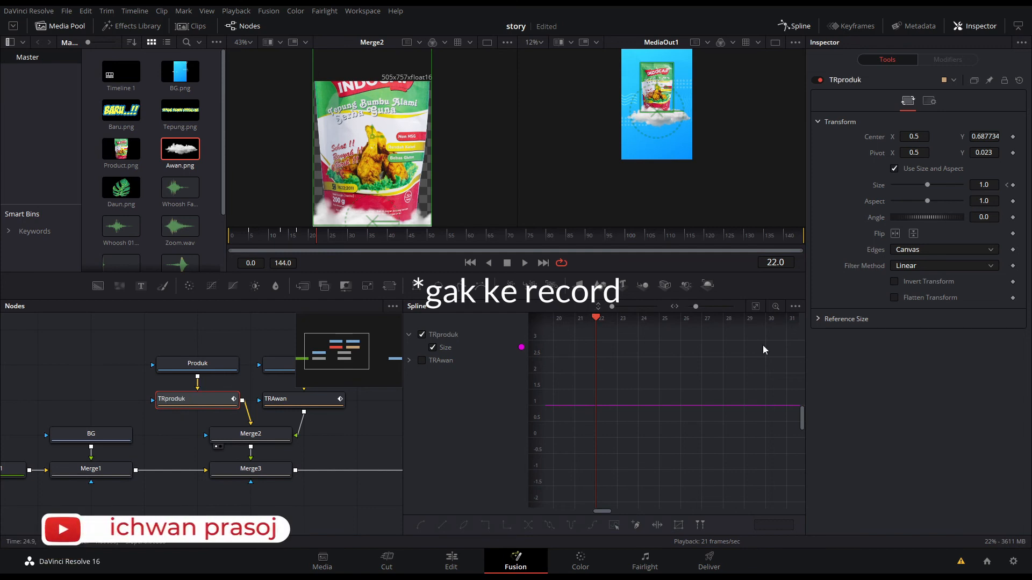
Fit the Size curve in the Spline editor, smooth all of TRproduk's Size keyframes, and return to frame 0
click(755, 306)
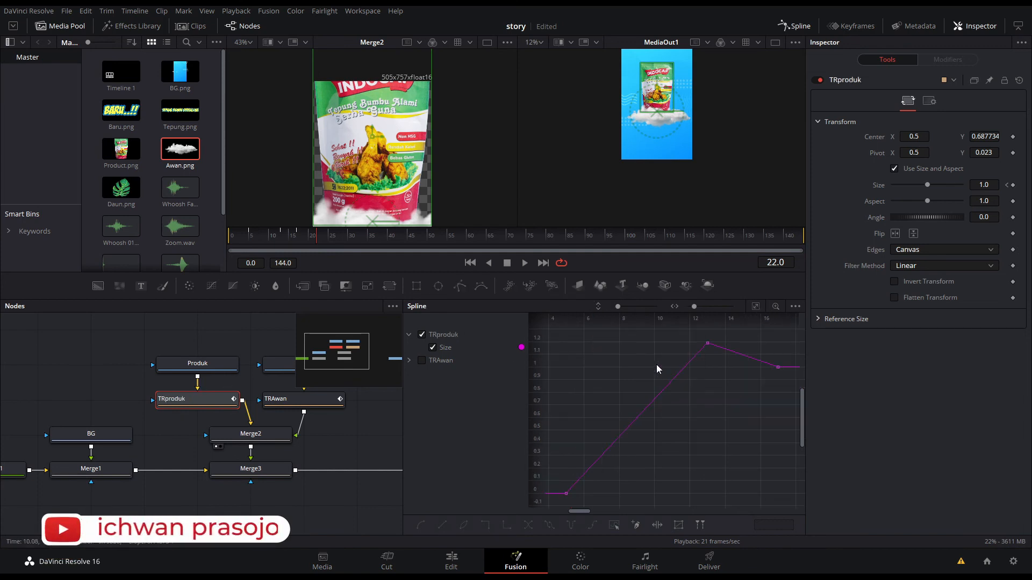
drag(558, 333, 811, 520)
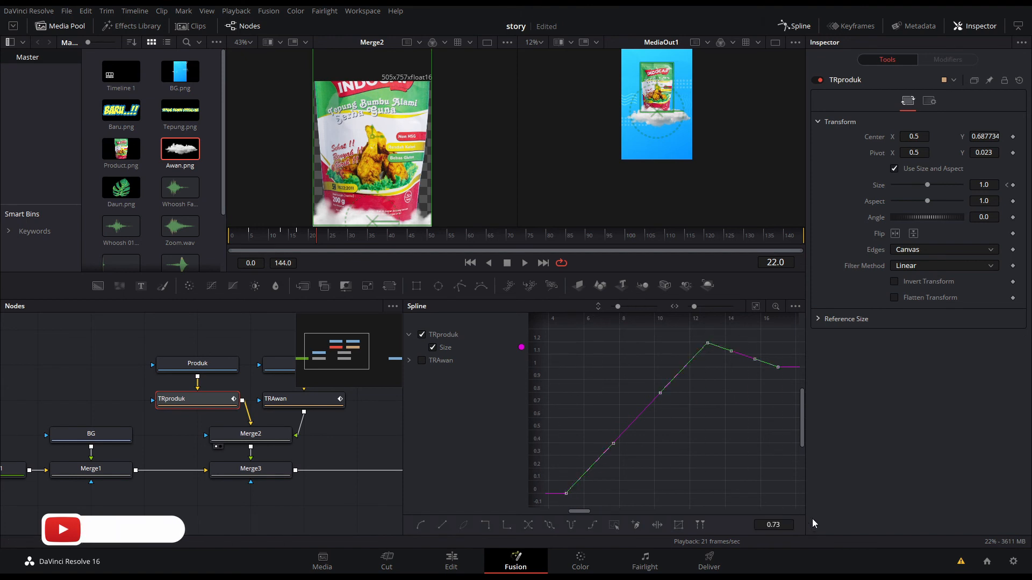
key(shift+s)
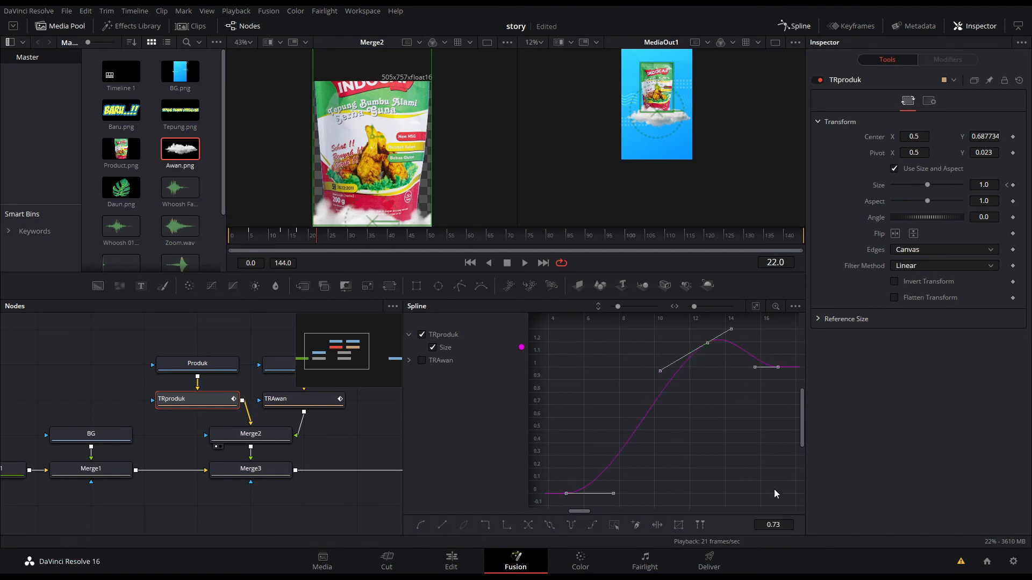
click(231, 243)
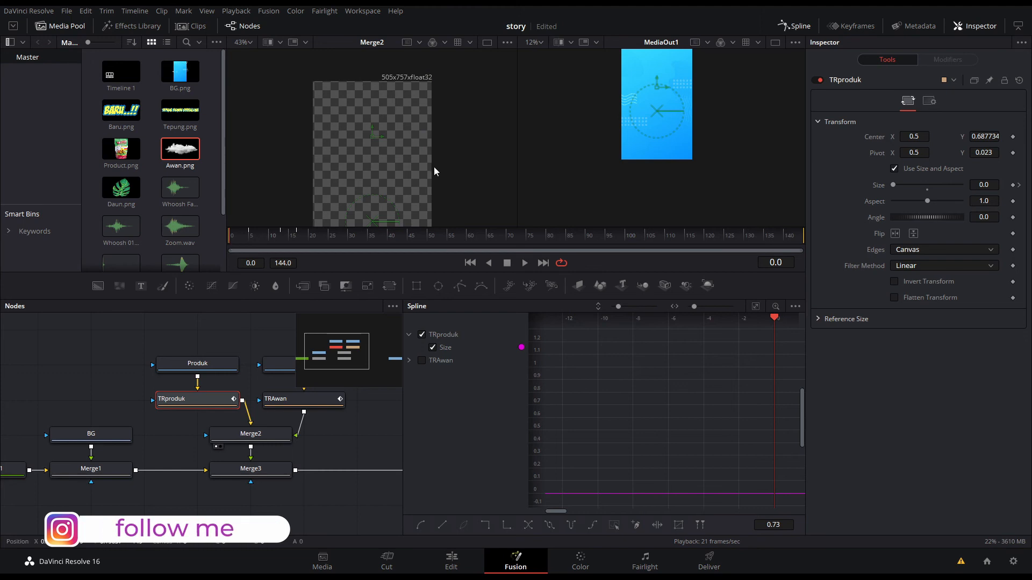
Close the Spline editor and enlarge the viewer area, with the MediaOut1 view zoomed in to 24%
drag(711, 135, 708, 177)
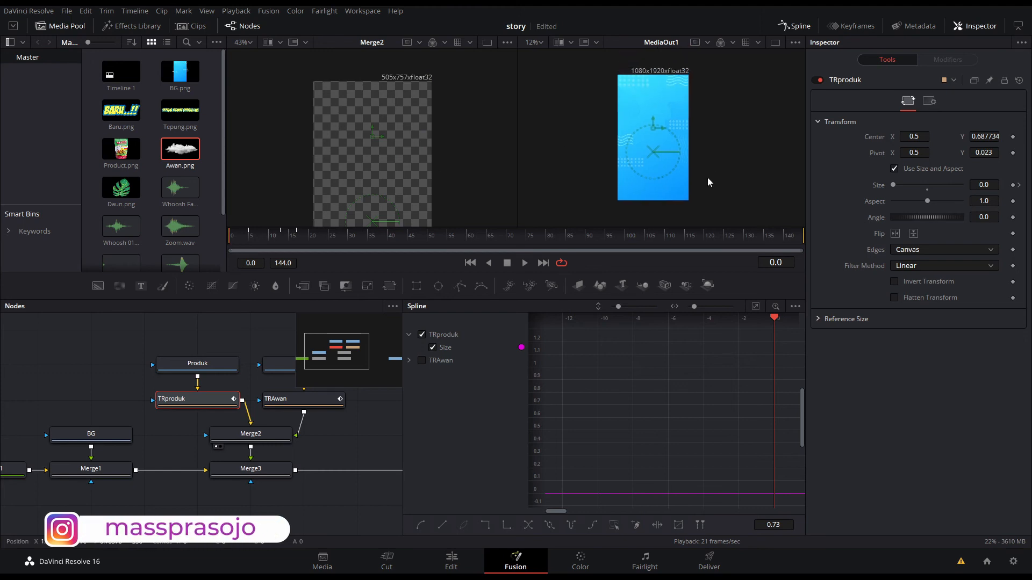
click(794, 21)
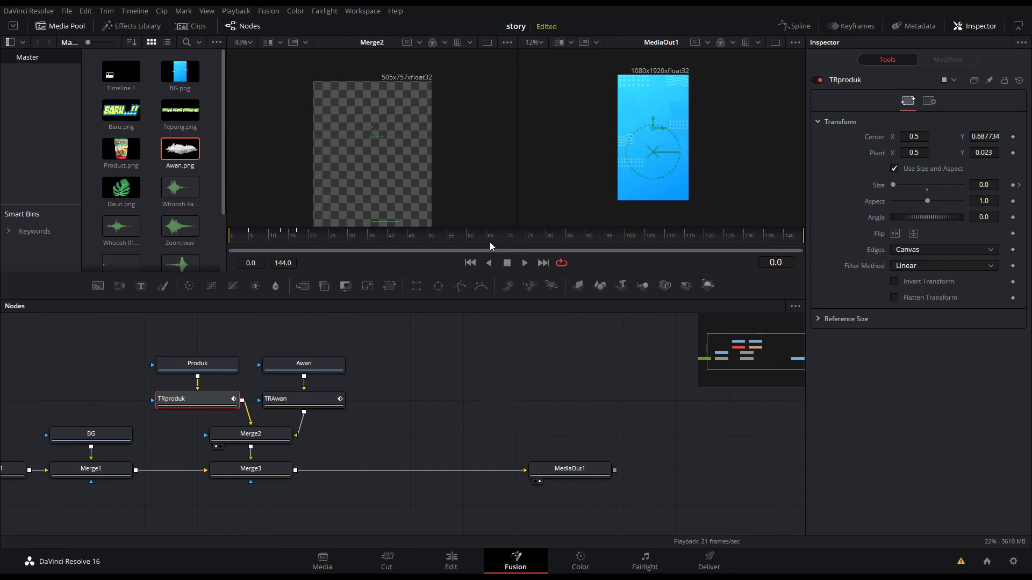
drag(473, 274, 473, 327)
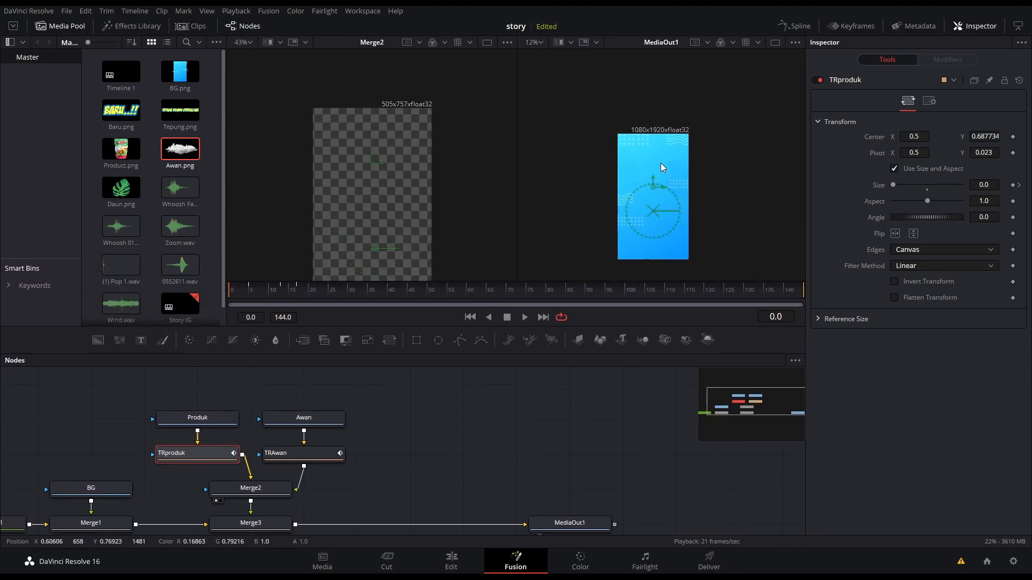
scroll(660, 163, up, 4)
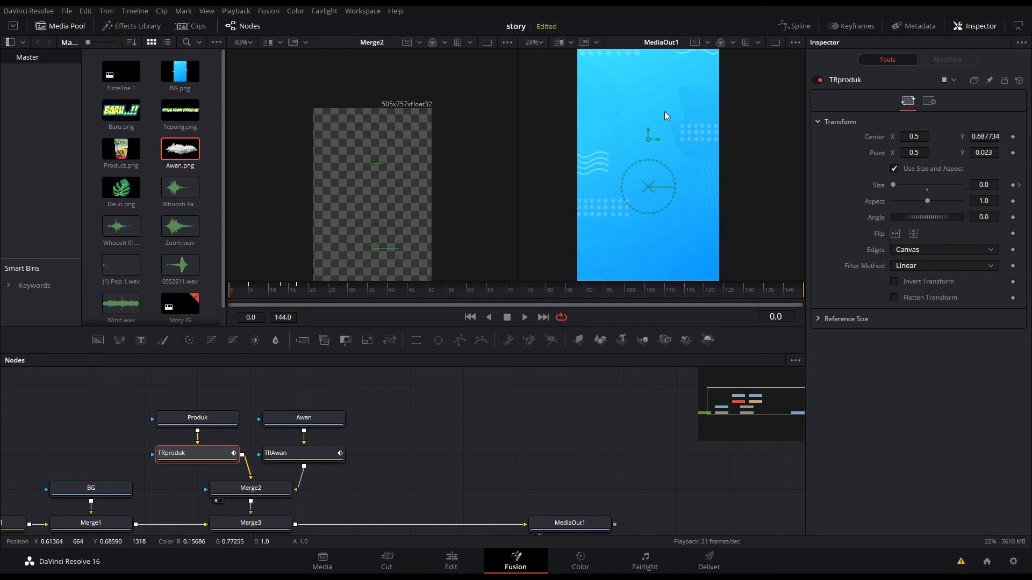
Play the cloud and product animation several times from frame 0 with the whole MediaOut1 frame in view
scroll(665, 113, down, 3)
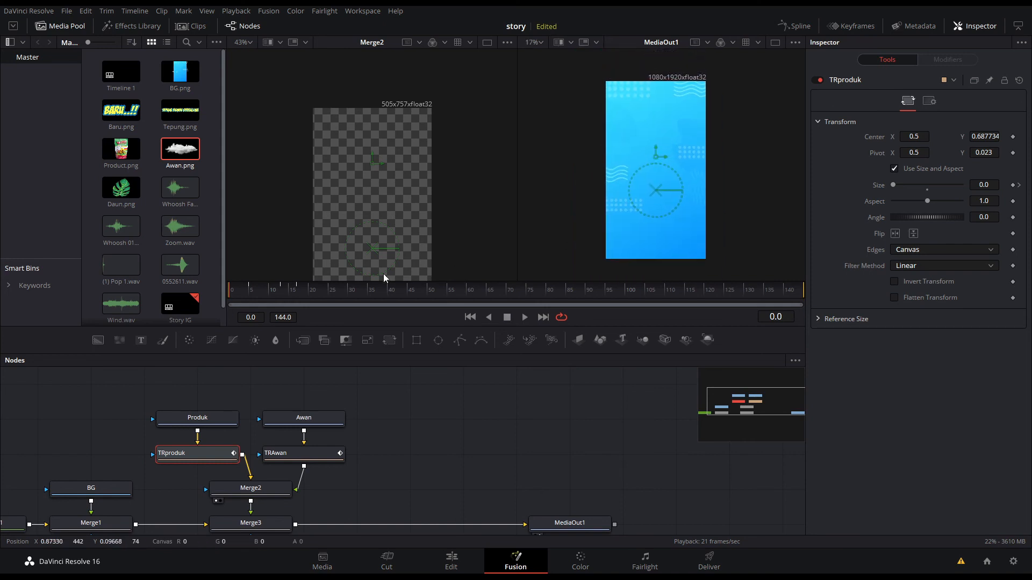
key(space)
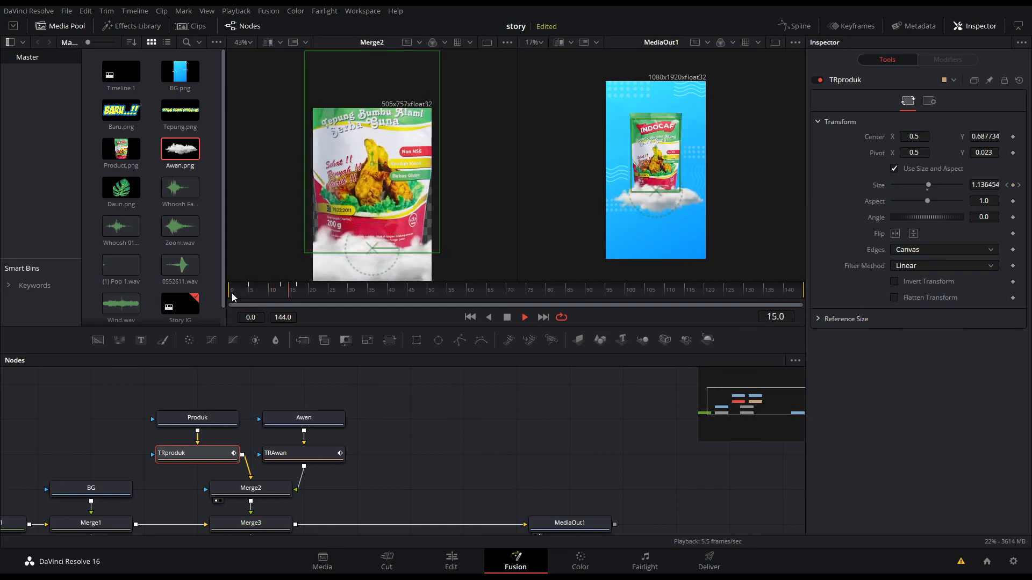
key(space)
click(233, 296)
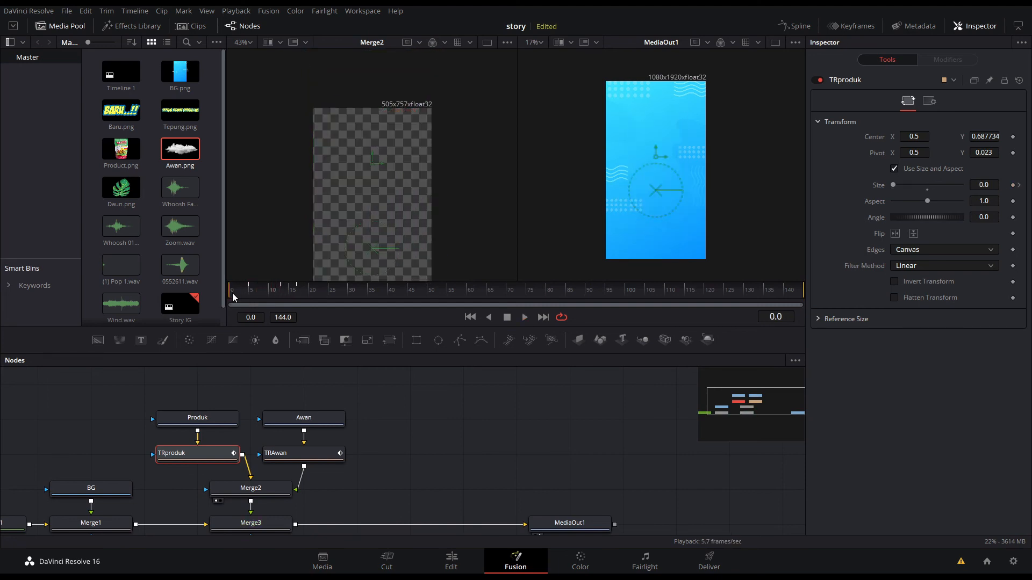
key(space)
key(space)
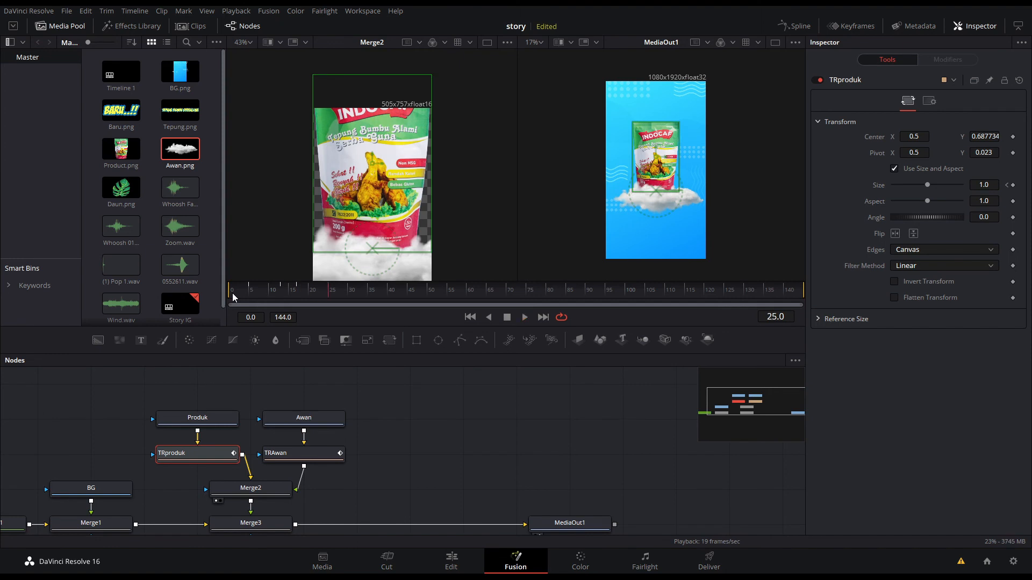
click(233, 296)
key(space)
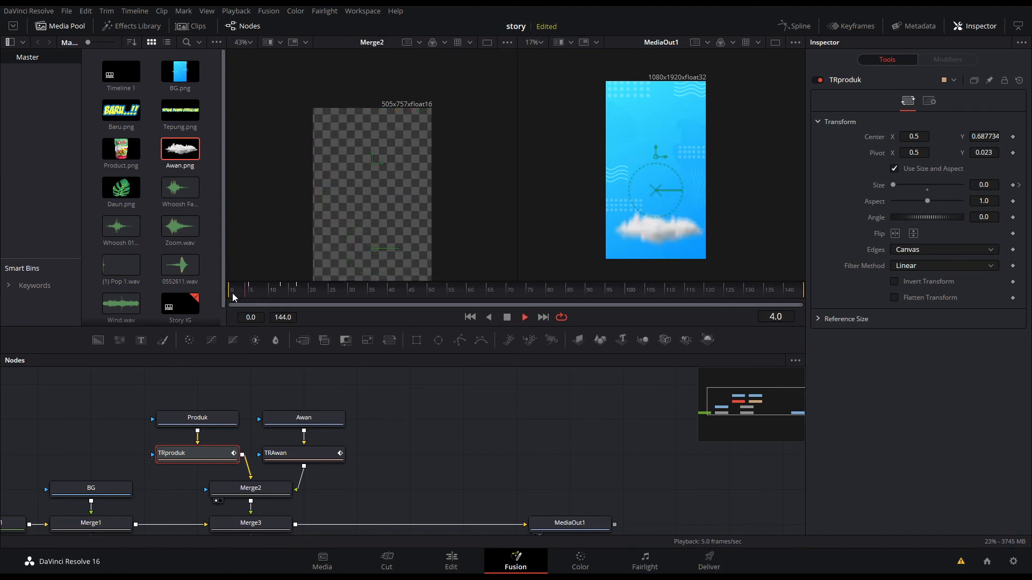
key(space)
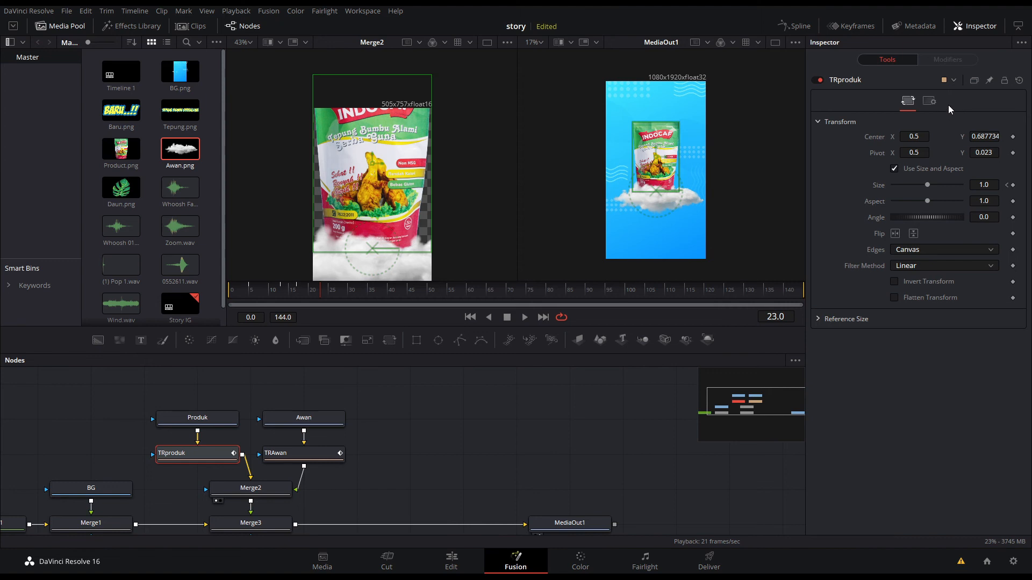
Enable motion blur on TRproduk with Quality 1, Shutter Angle 113.4 and Center Bias -0.39
click(929, 101)
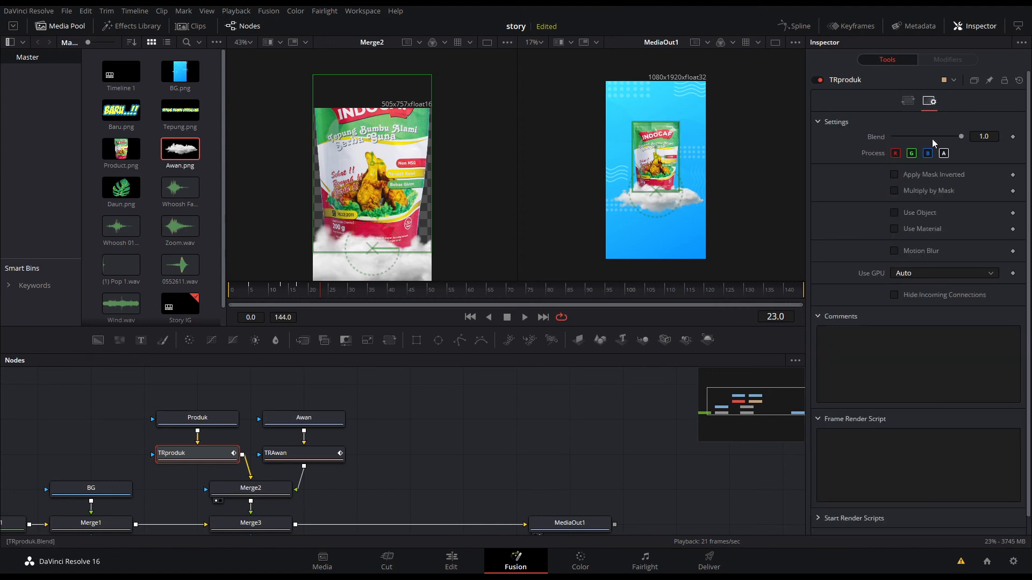
click(925, 250)
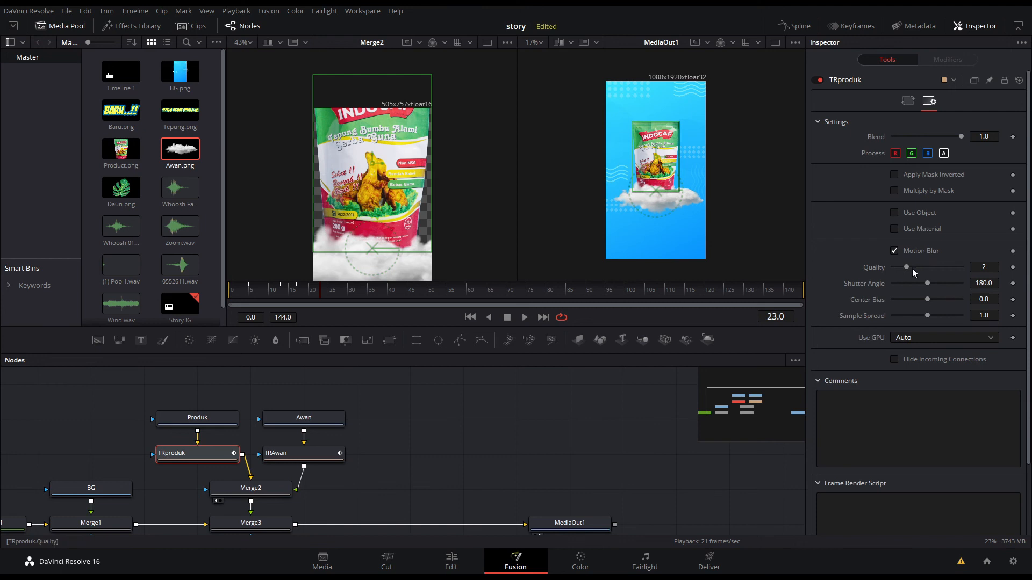
drag(906, 267, 917, 303)
Play the product's motion-blurred pop-up from frame 0 to check the blur
drag(302, 288, 225, 297)
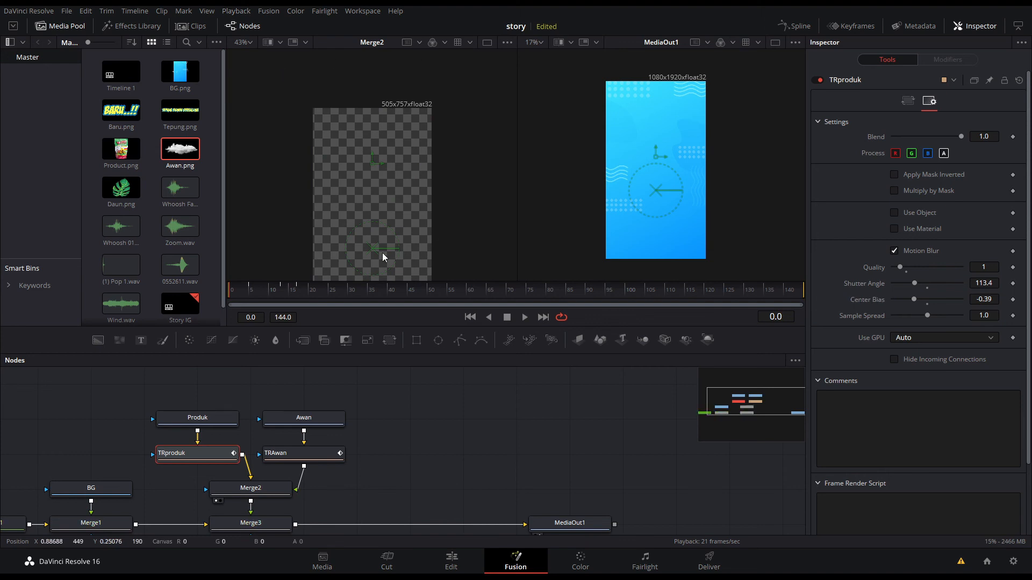
key(space)
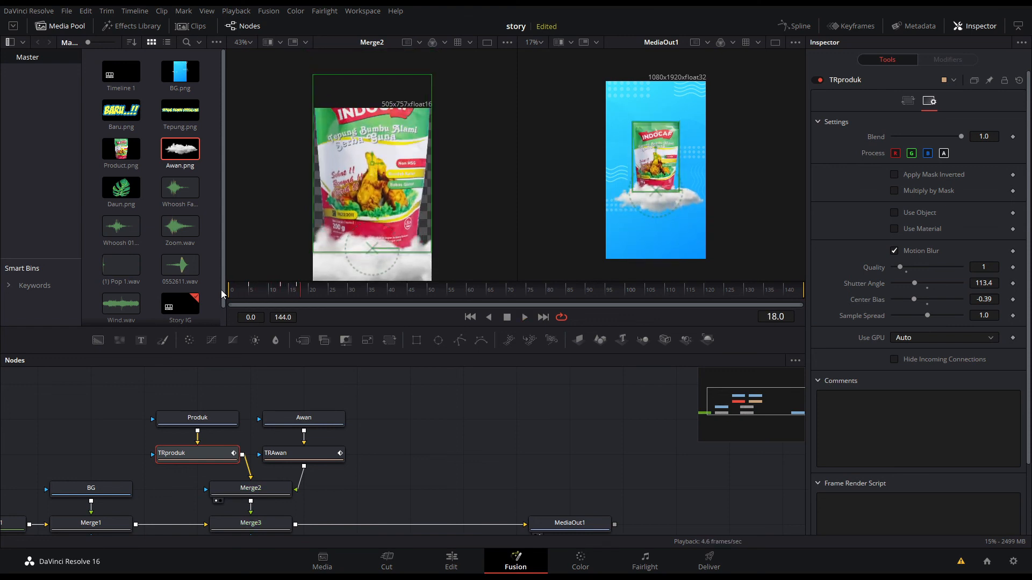
drag(232, 289, 214, 288)
key(space)
Switch to the Edit page and open Timeline 1 from the media pool
key(shift+4)
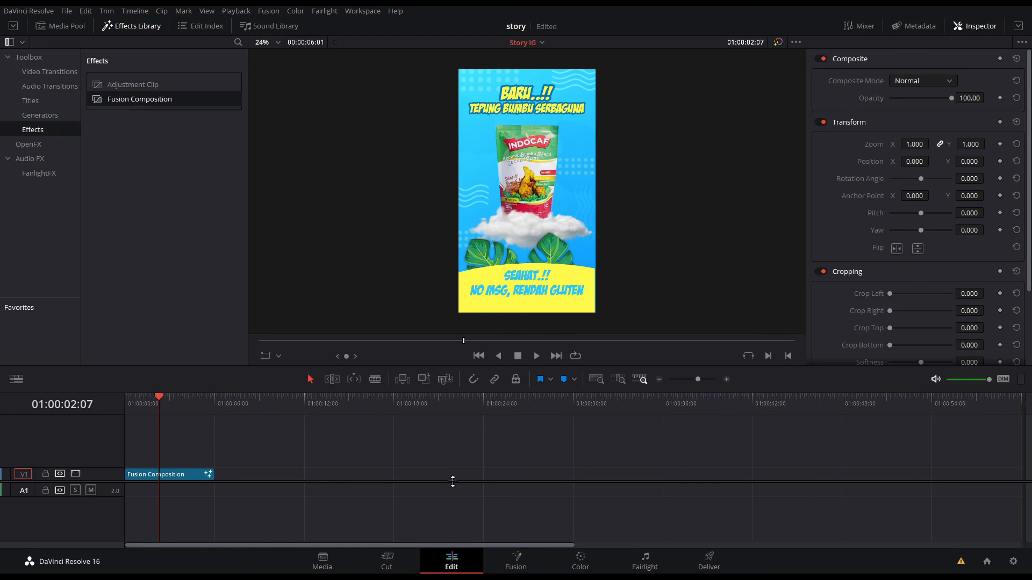
click(60, 26)
scroll(196, 268, up, 1)
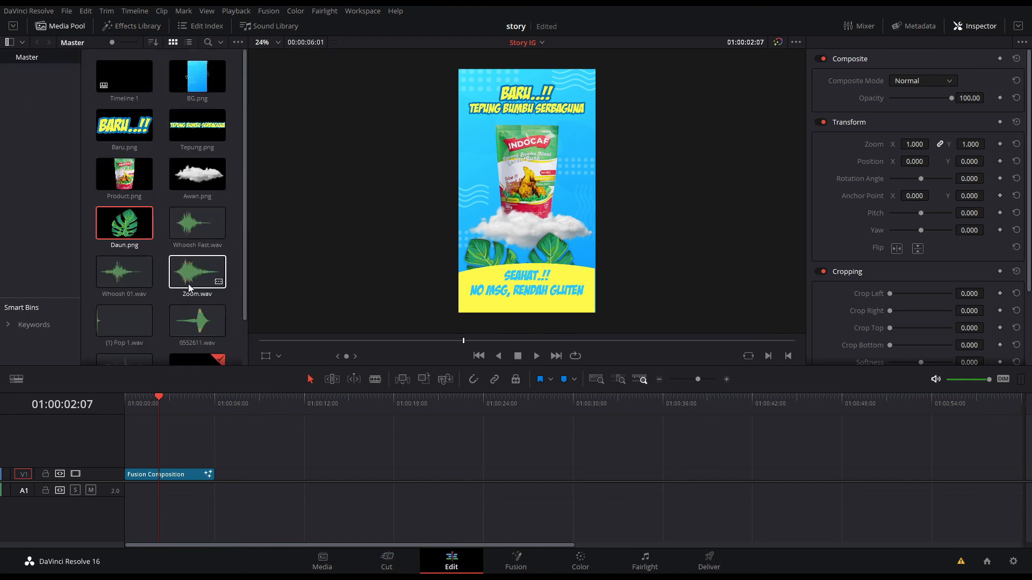
double_click(130, 89)
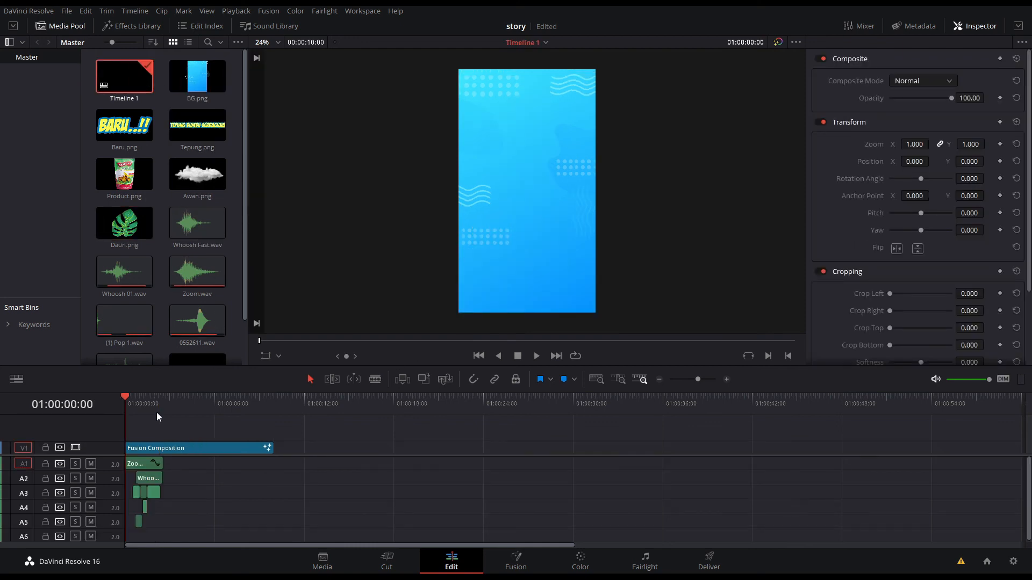
Play Timeline 1 several times from the start to review the finished story animation with its sound effects
drag(140, 406, 115, 403)
key(space)
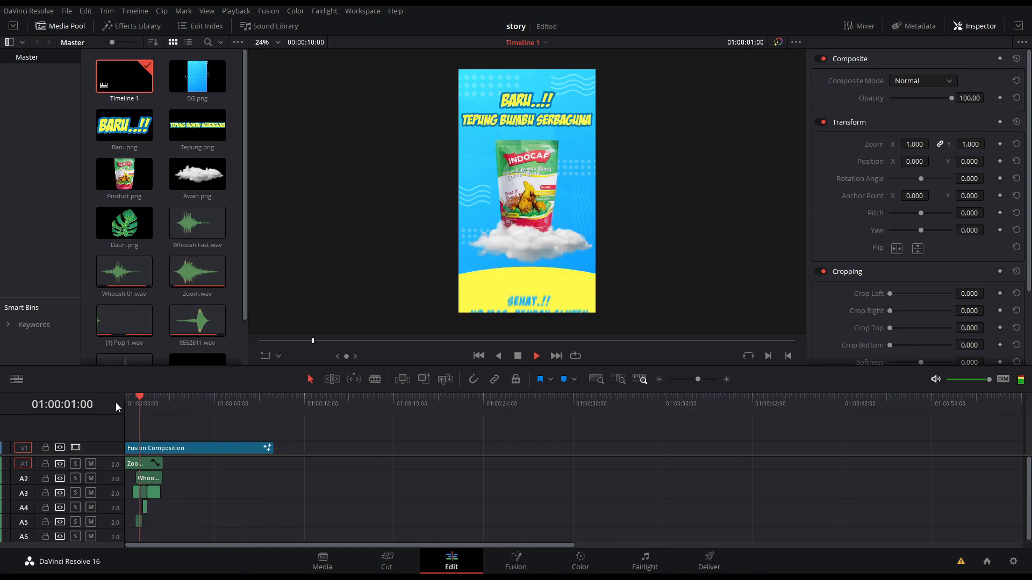
key(space)
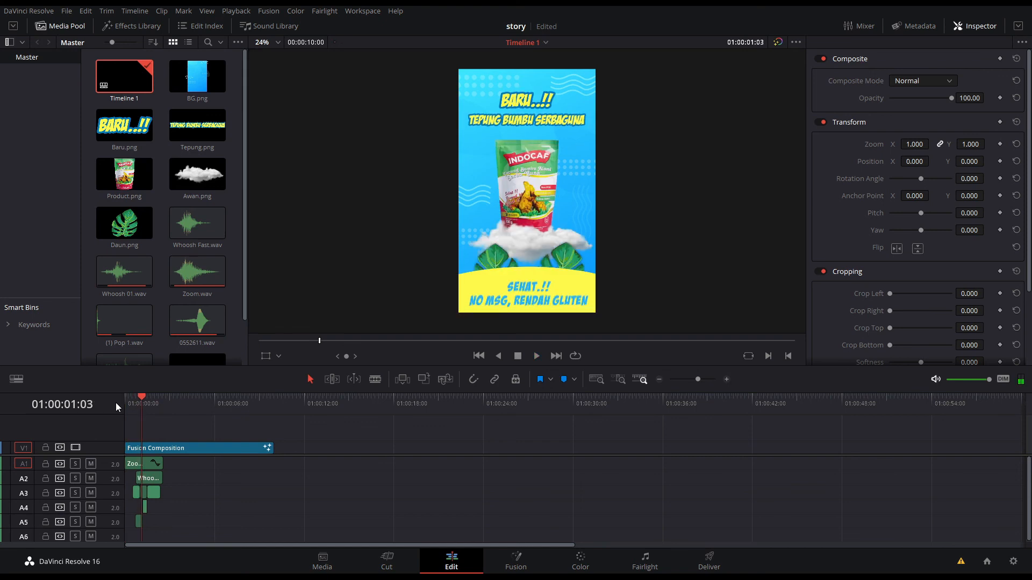
click(125, 404)
key(space)
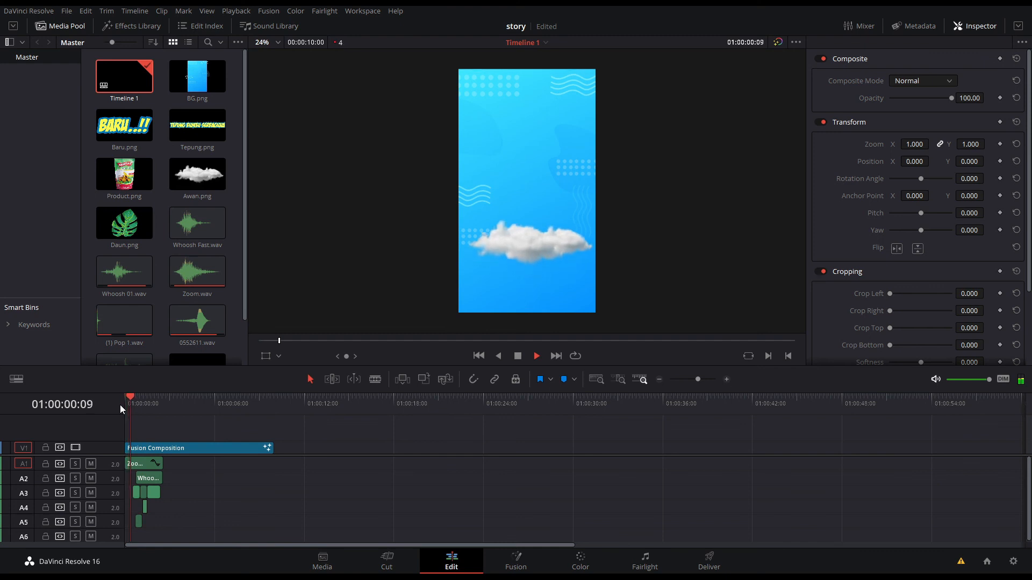
key(Home)
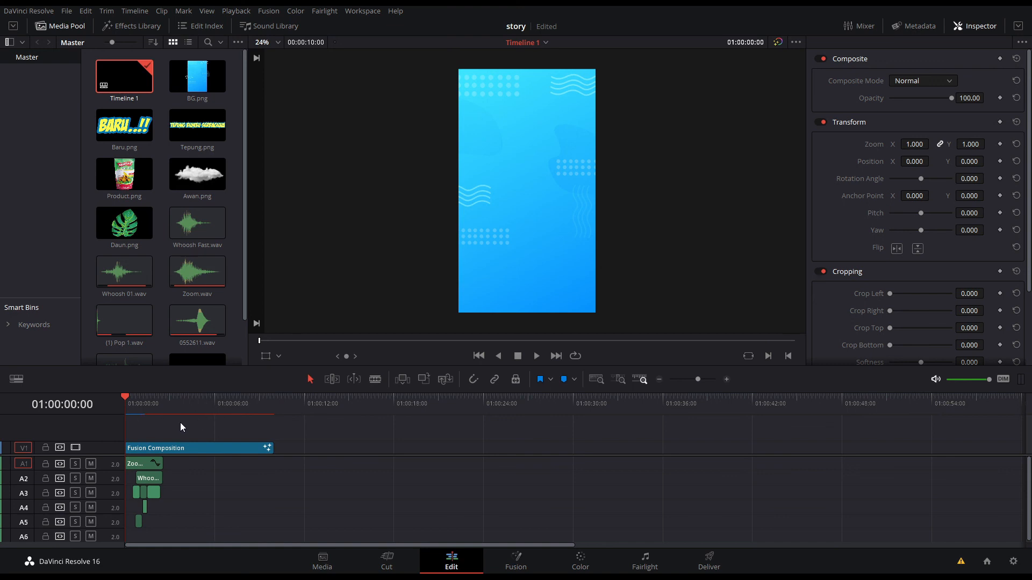
key(space)
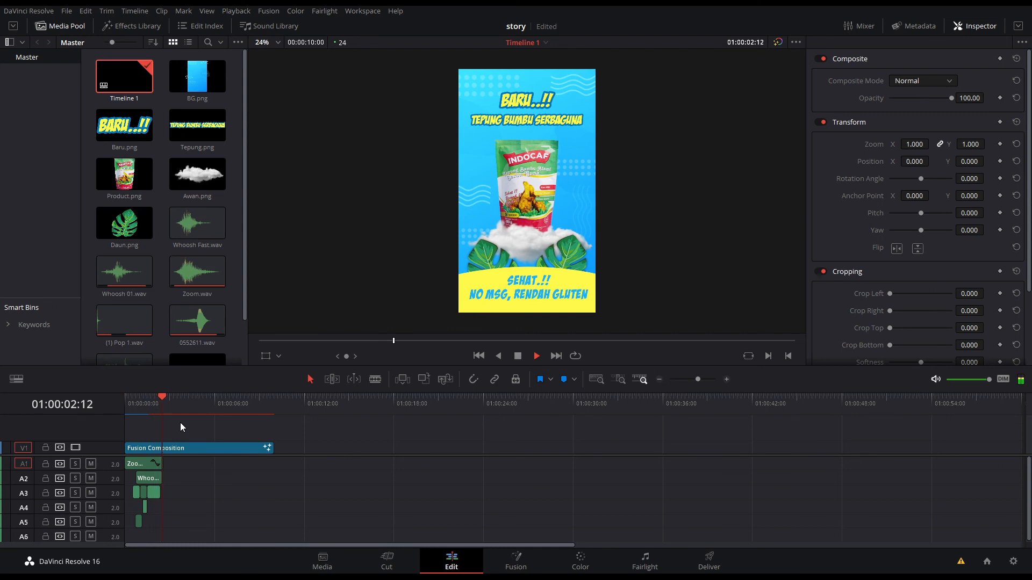
key(space)
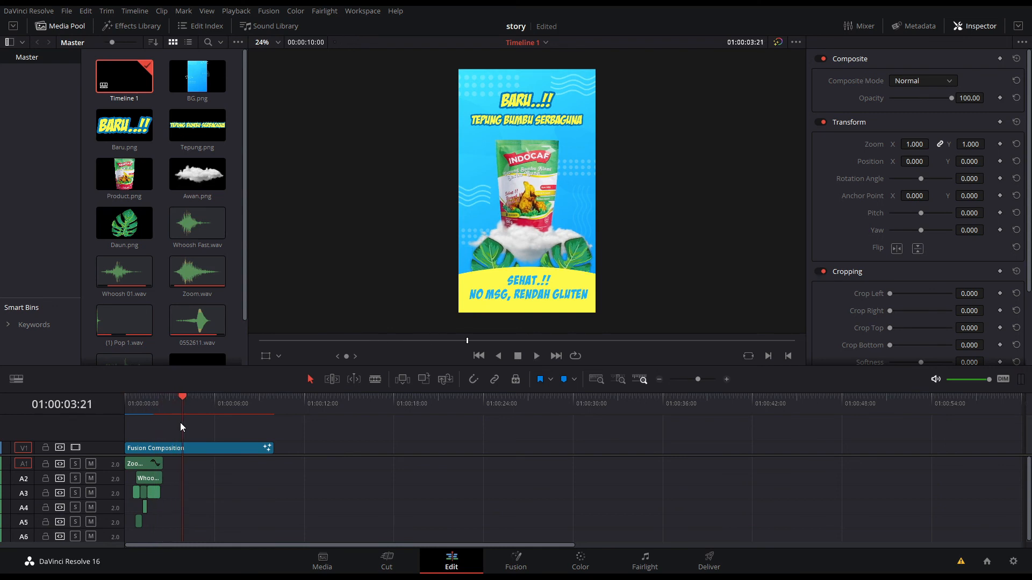
key(Home)
key(space)
key(space)
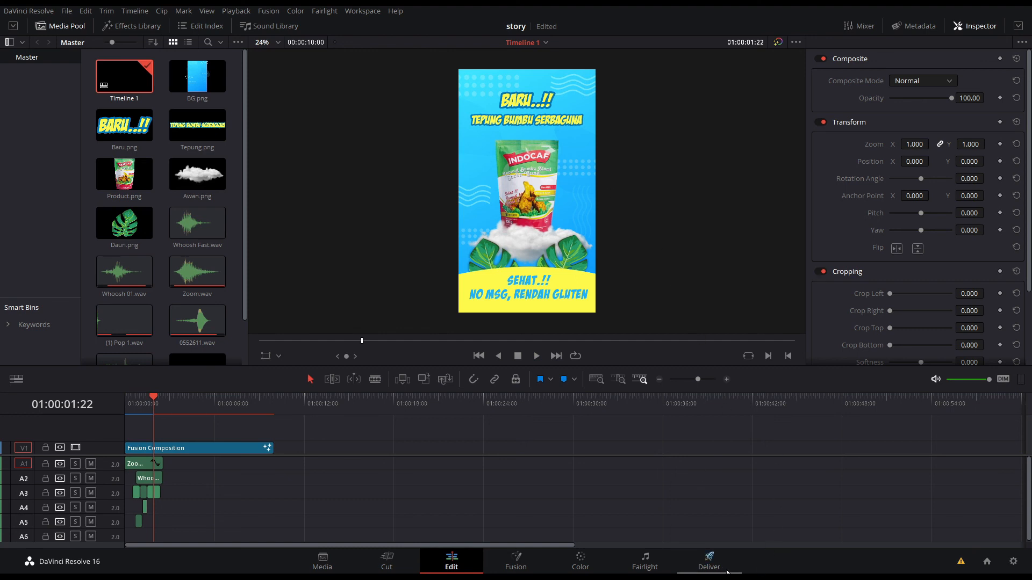
Open the Deliver page, set the export format to MP4 with the Intel Quick Sync encoder, and review the remaining video settings
click(710, 567)
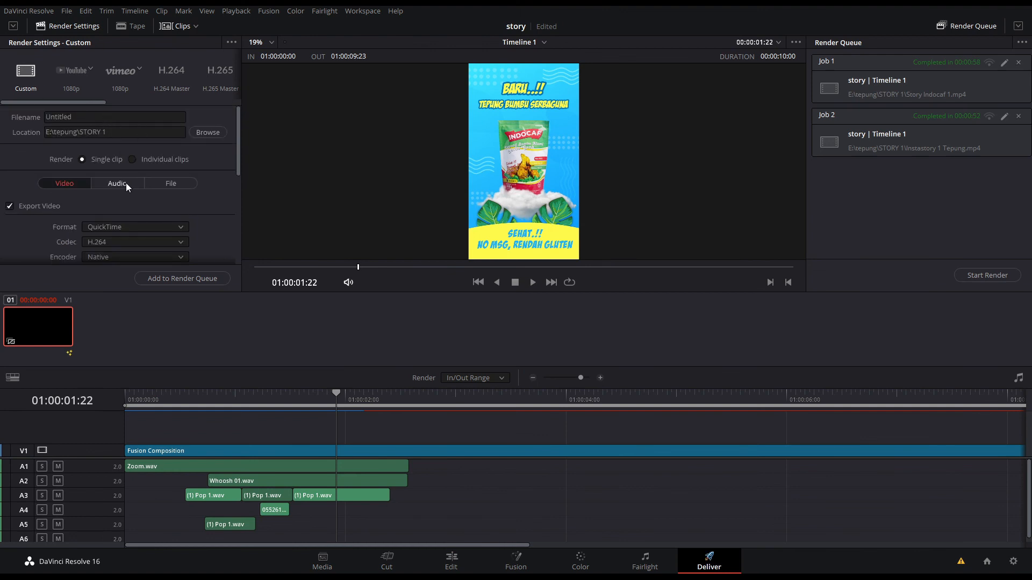
scroll(167, 177, down, 2)
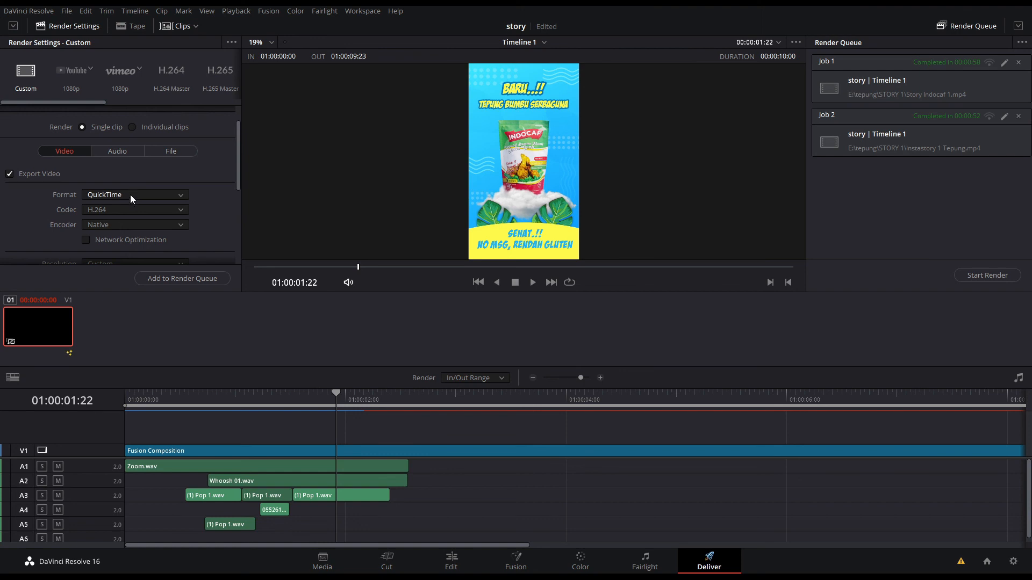
click(129, 280)
click(147, 261)
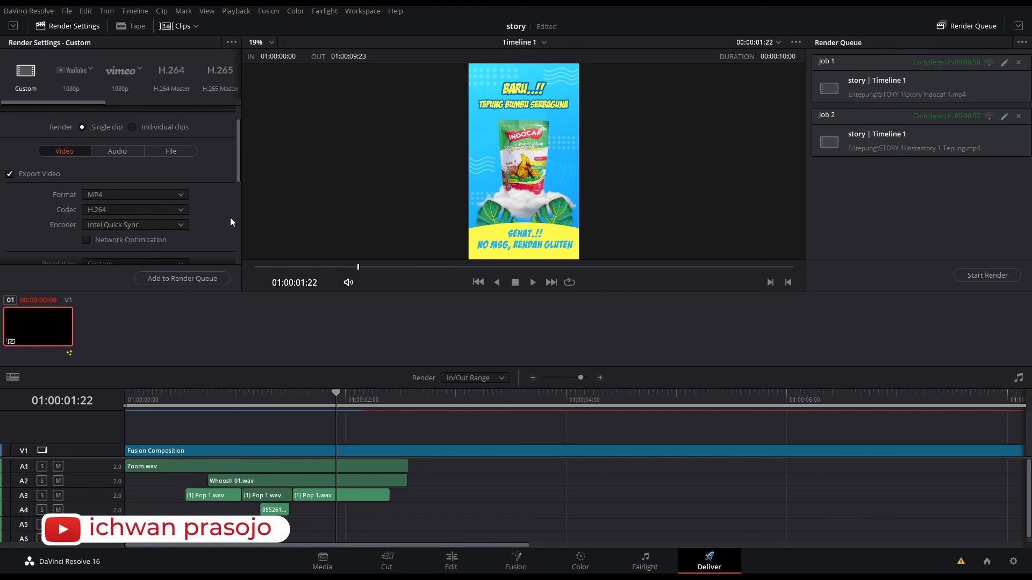
scroll(230, 218, down, 3)
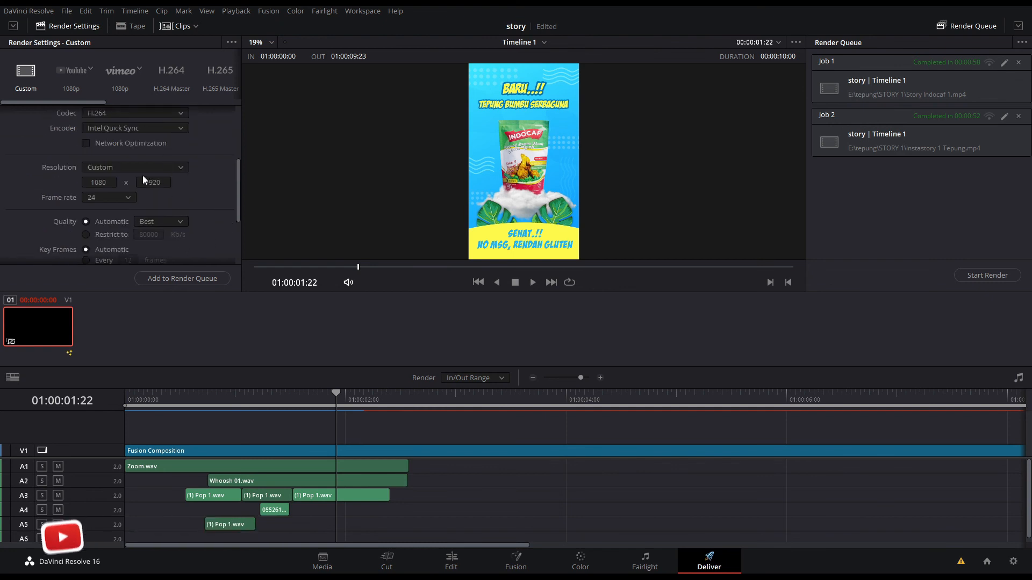
scroll(163, 196, down, 3)
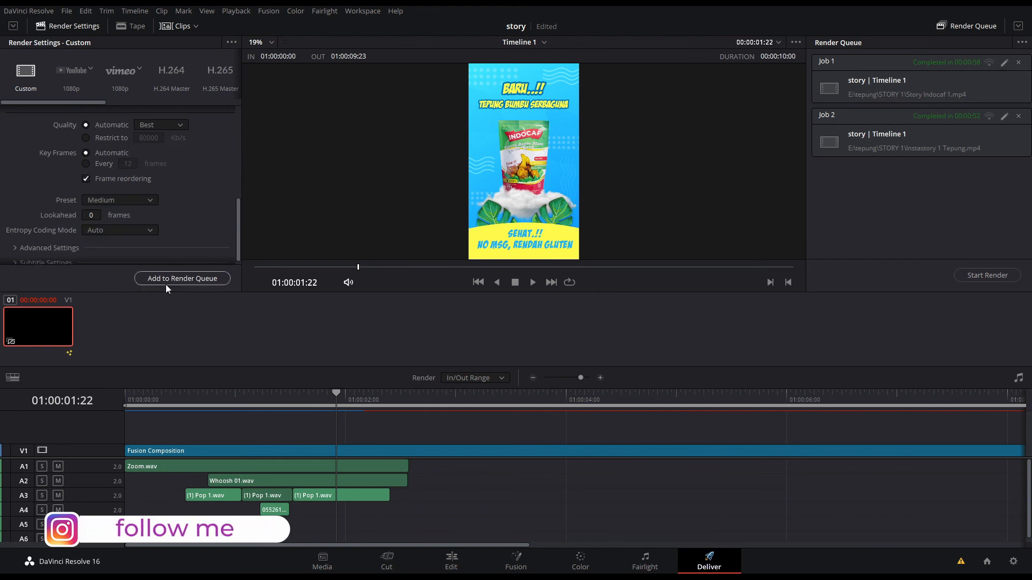
Add Timeline 1 to the render queue with the filename Story Latihan 1 and start the render
click(196, 281)
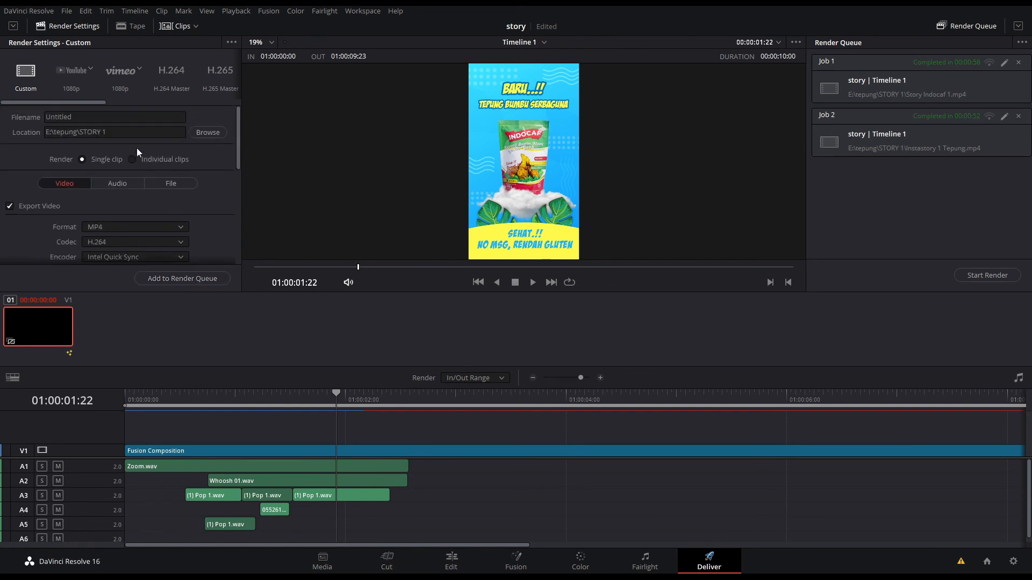
double_click(57, 117)
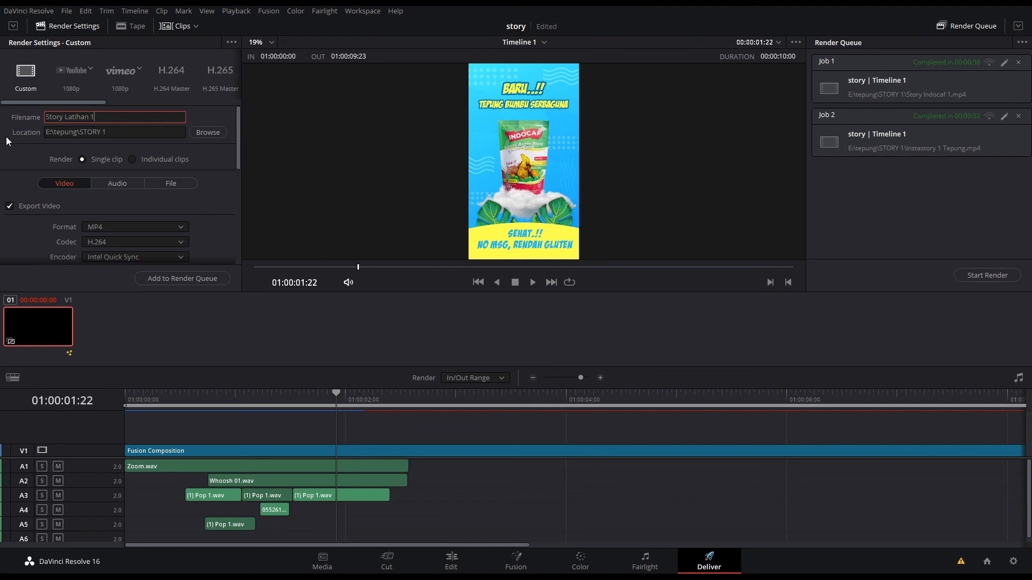
click(186, 283)
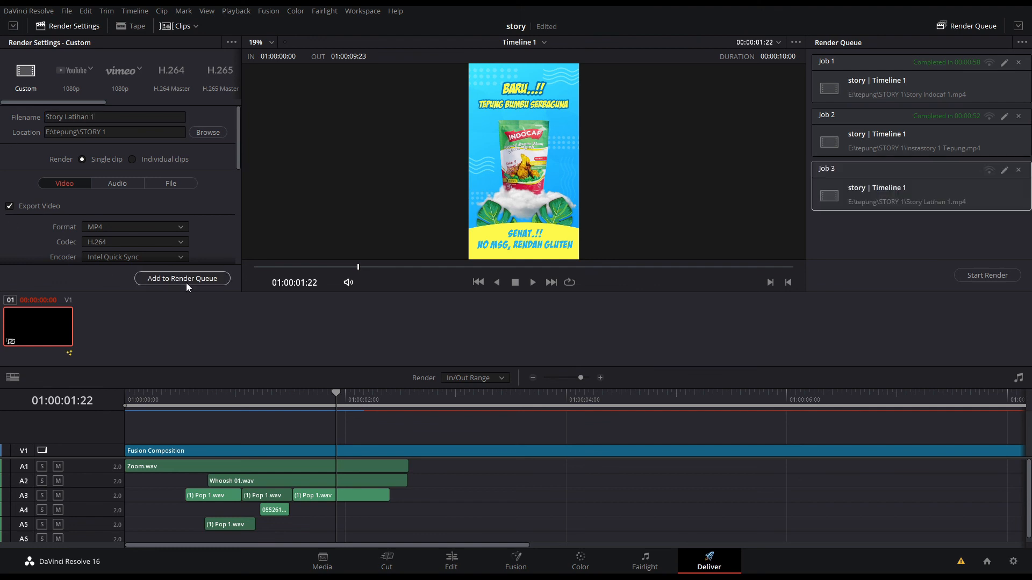
click(1005, 276)
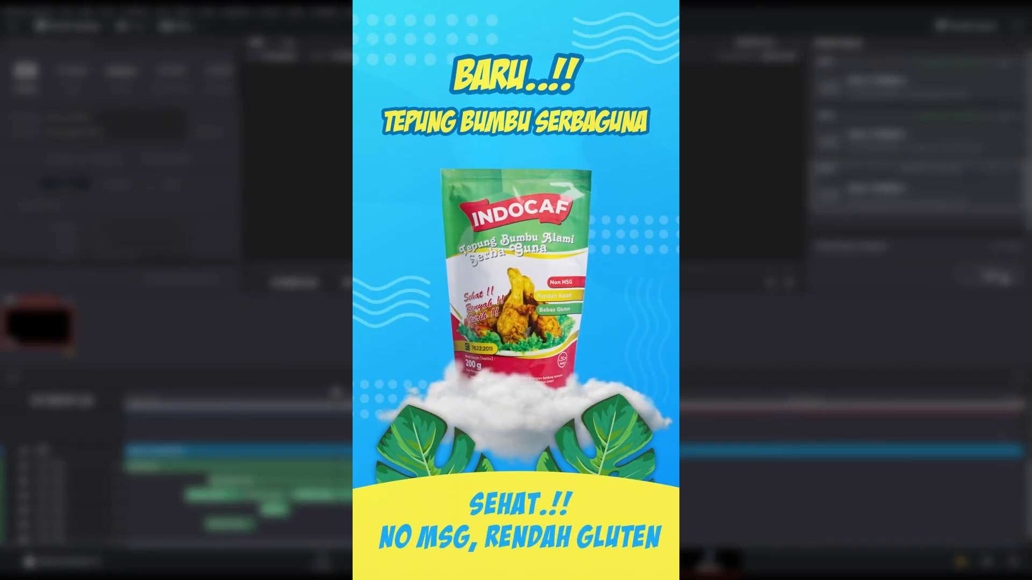